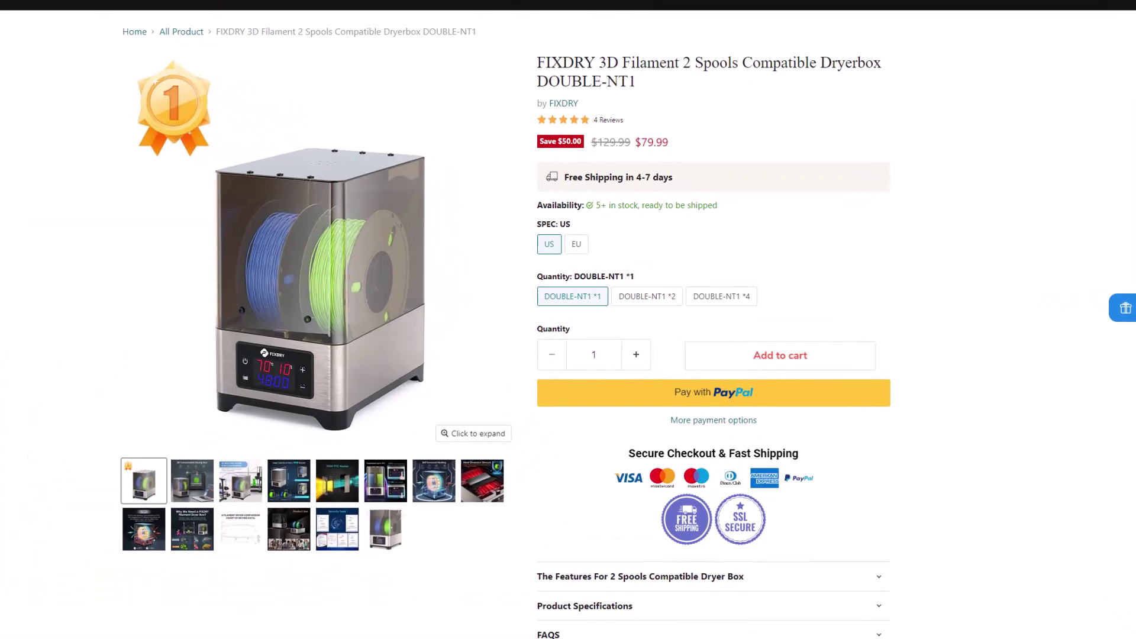
# View the dryer box feature images, from the Consumable Drying Box to the Heat Diversion Shroud.
pyautogui.click(188, 496)
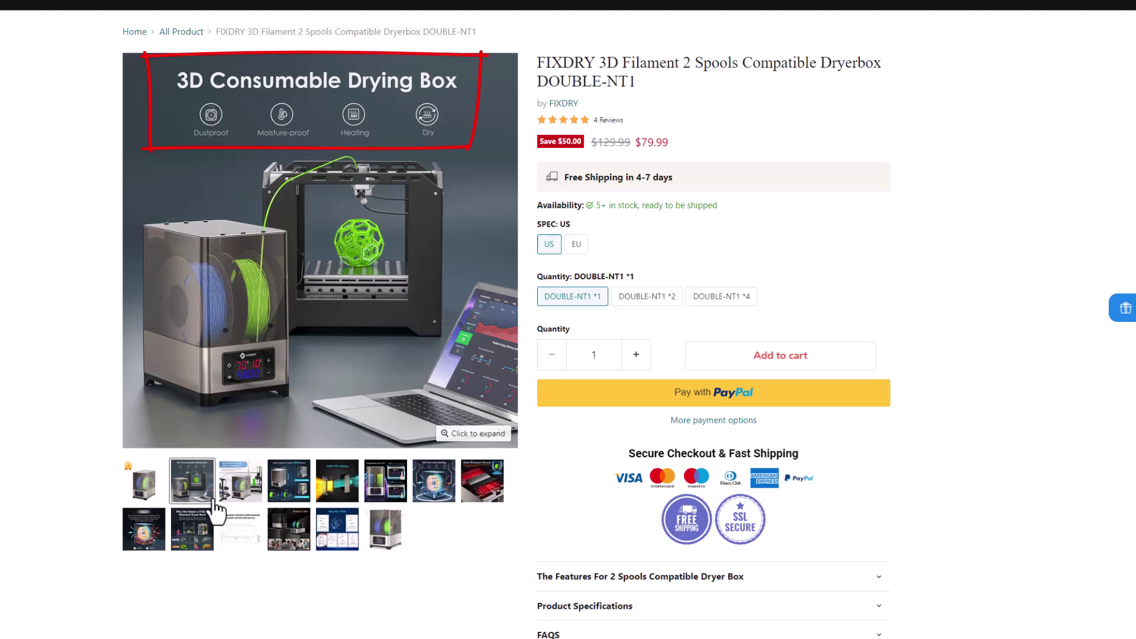
pyautogui.click(245, 486)
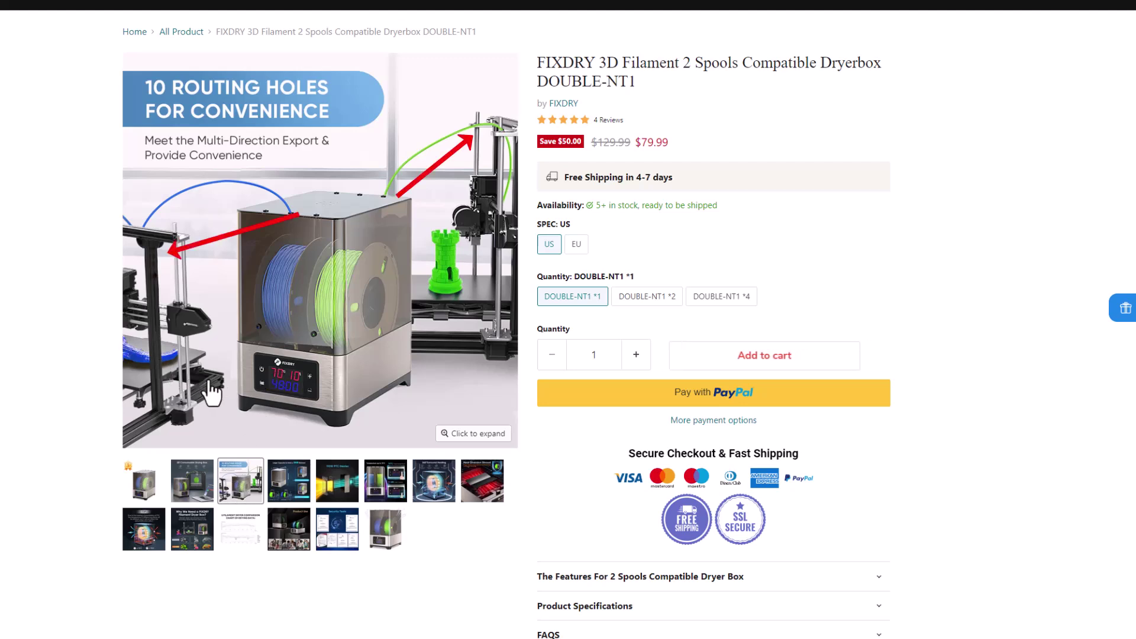
pyautogui.click(294, 501)
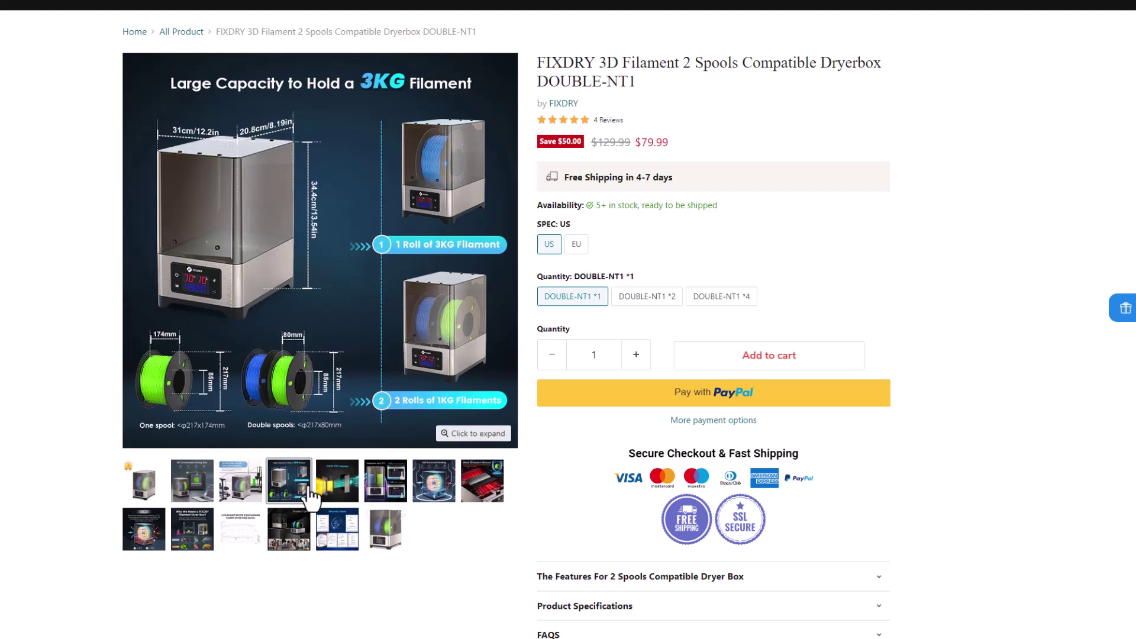
pyautogui.click(336, 496)
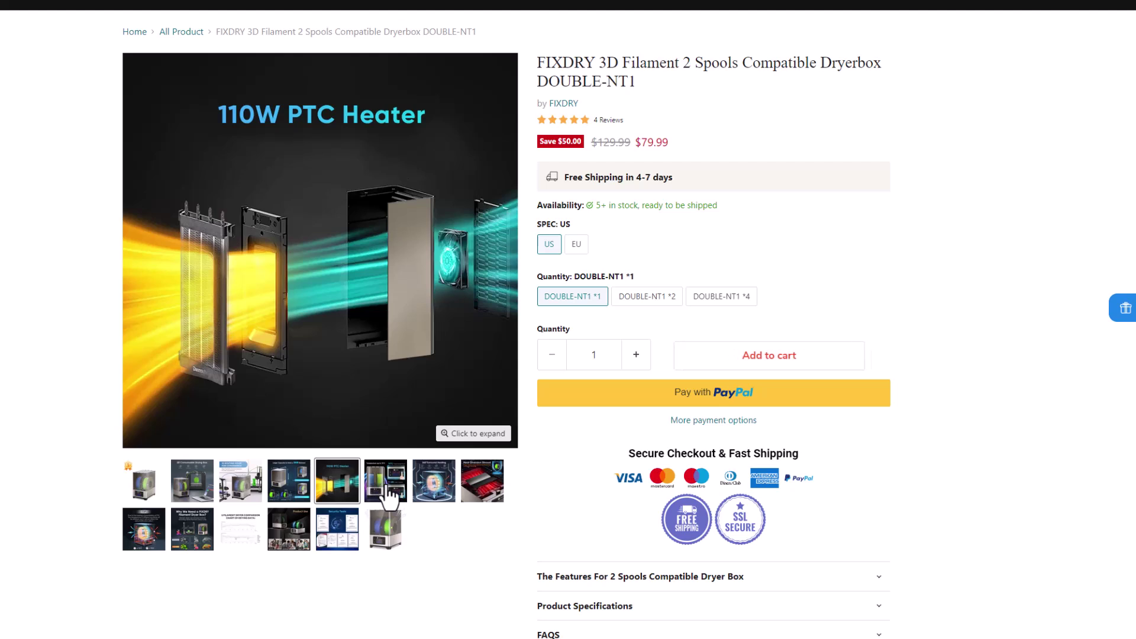
pyautogui.click(389, 497)
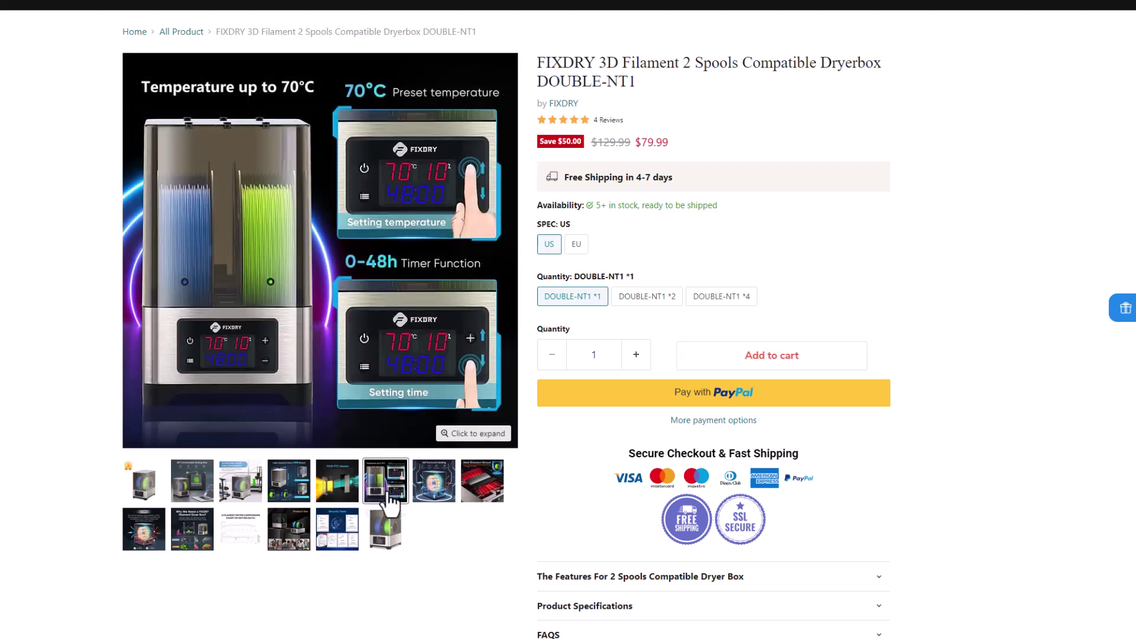
pyautogui.click(437, 507)
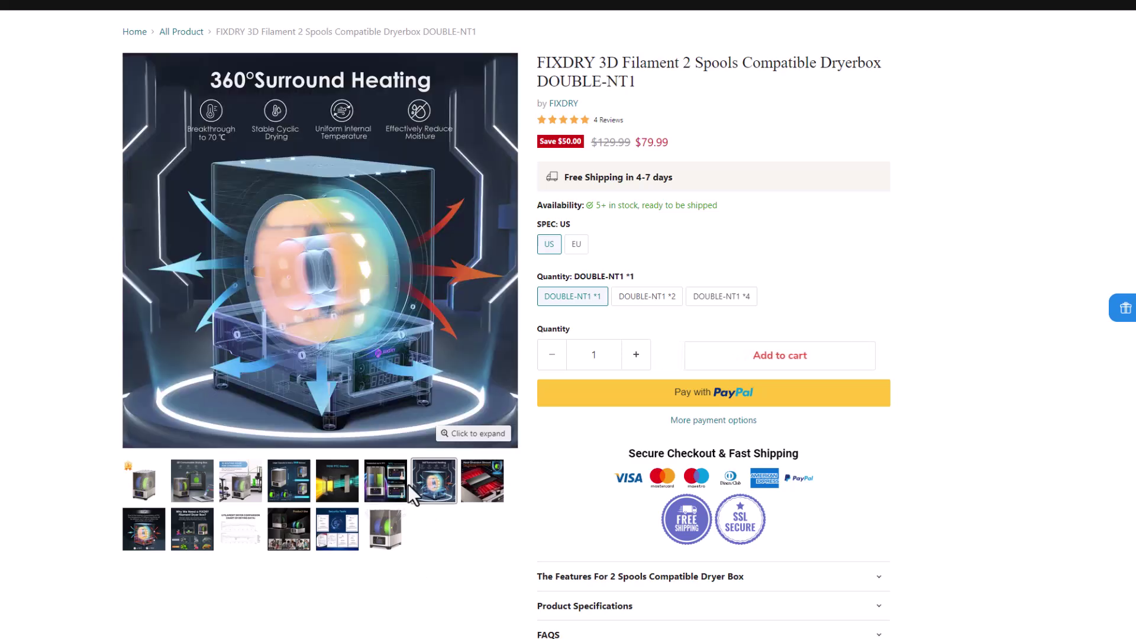
pyautogui.click(483, 481)
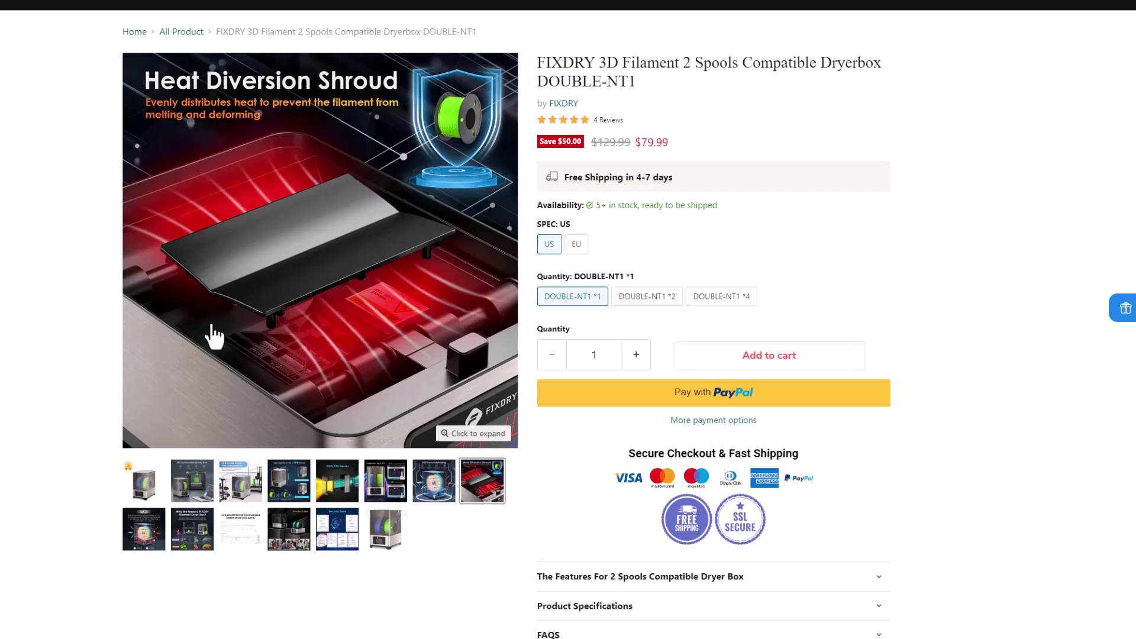
# View the heating tip, why-you-need-a-dryer, comparison chart, Product Use and Security Tests images.
pyautogui.click(144, 529)
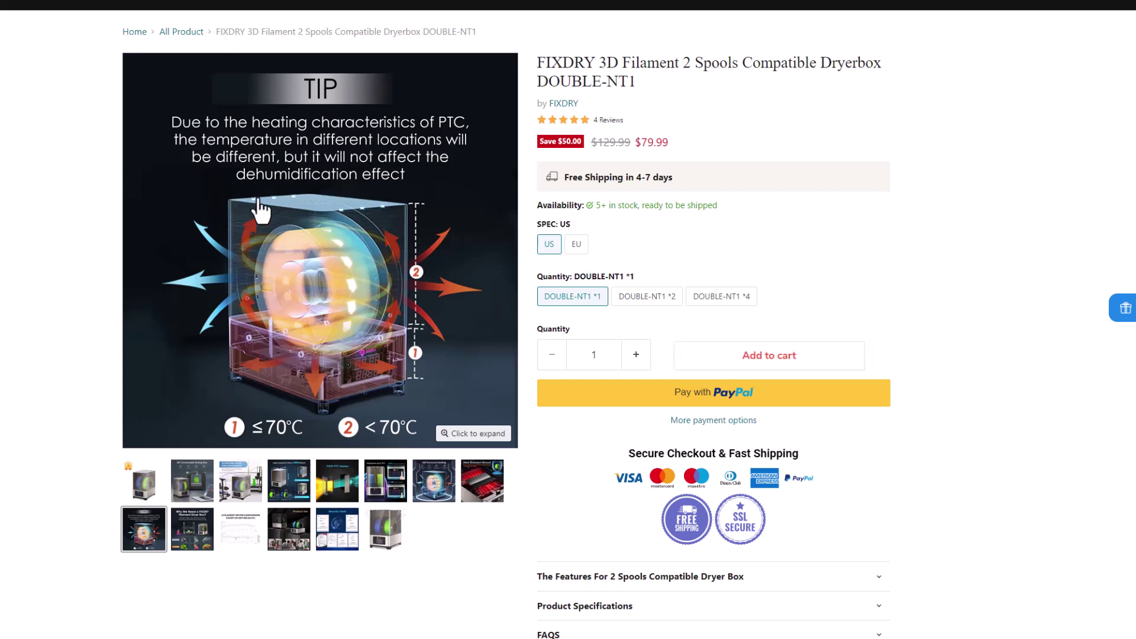
pyautogui.click(197, 531)
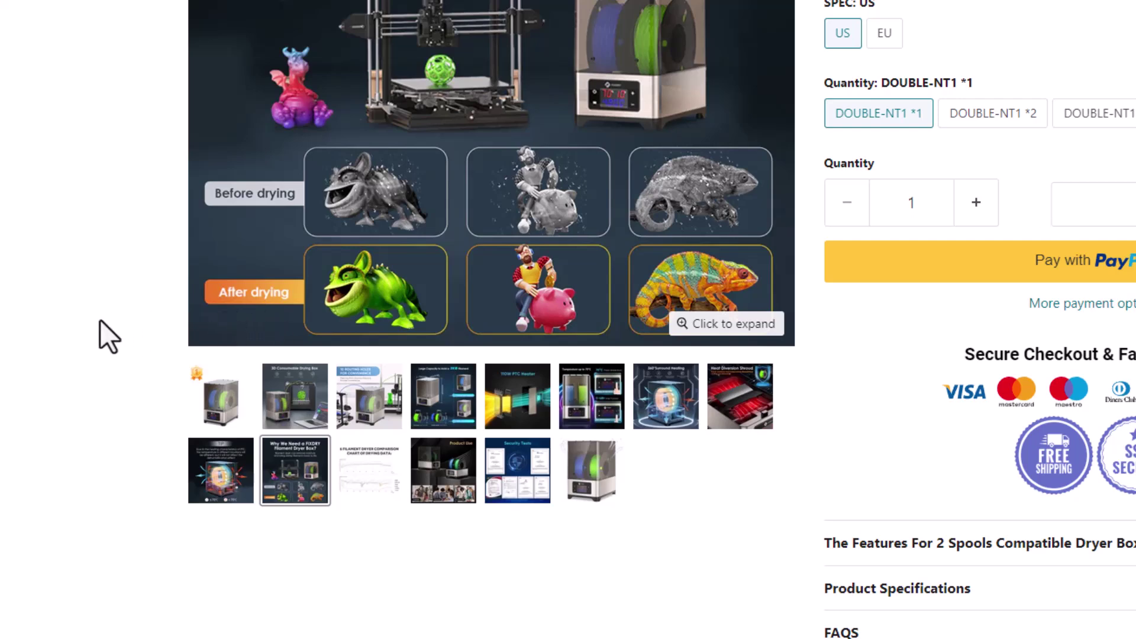
pyautogui.click(379, 489)
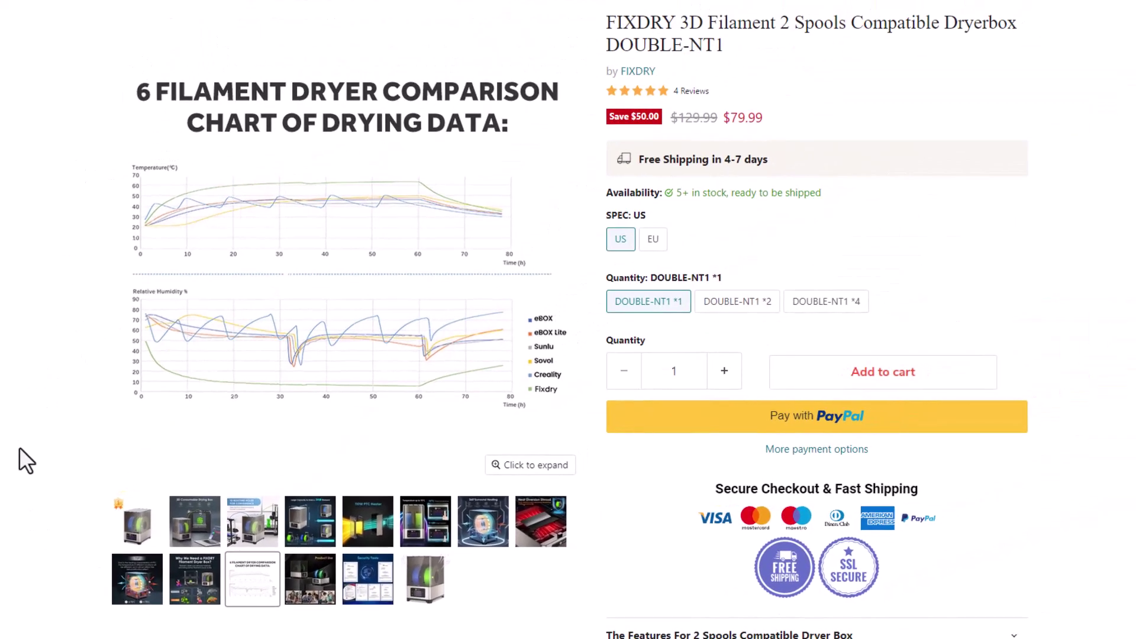
pyautogui.click(301, 581)
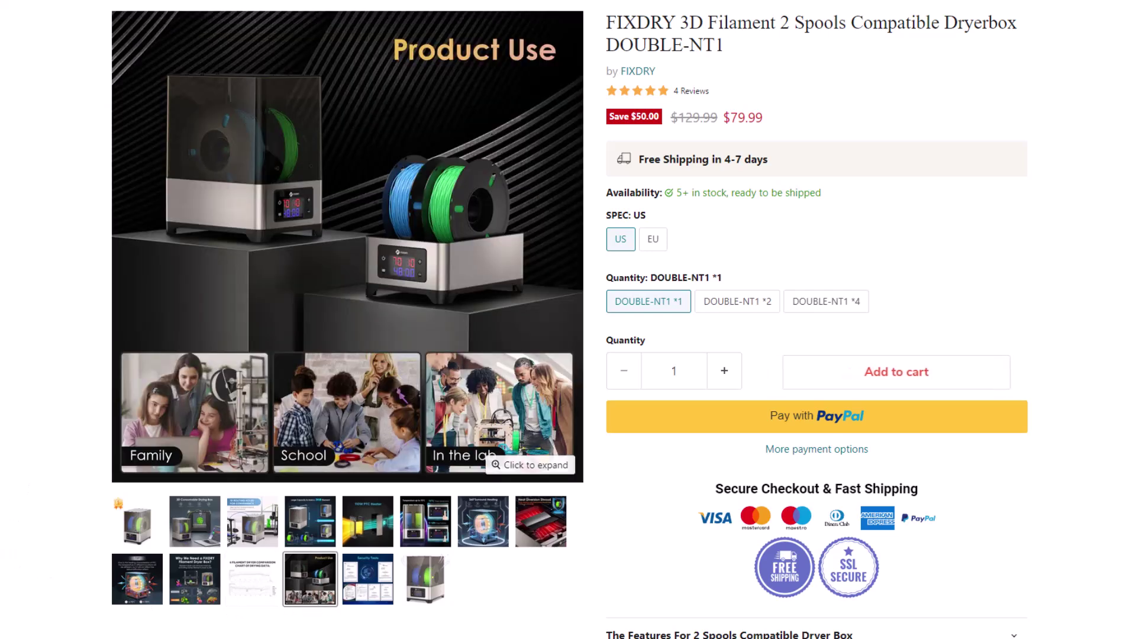
pyautogui.click(367, 586)
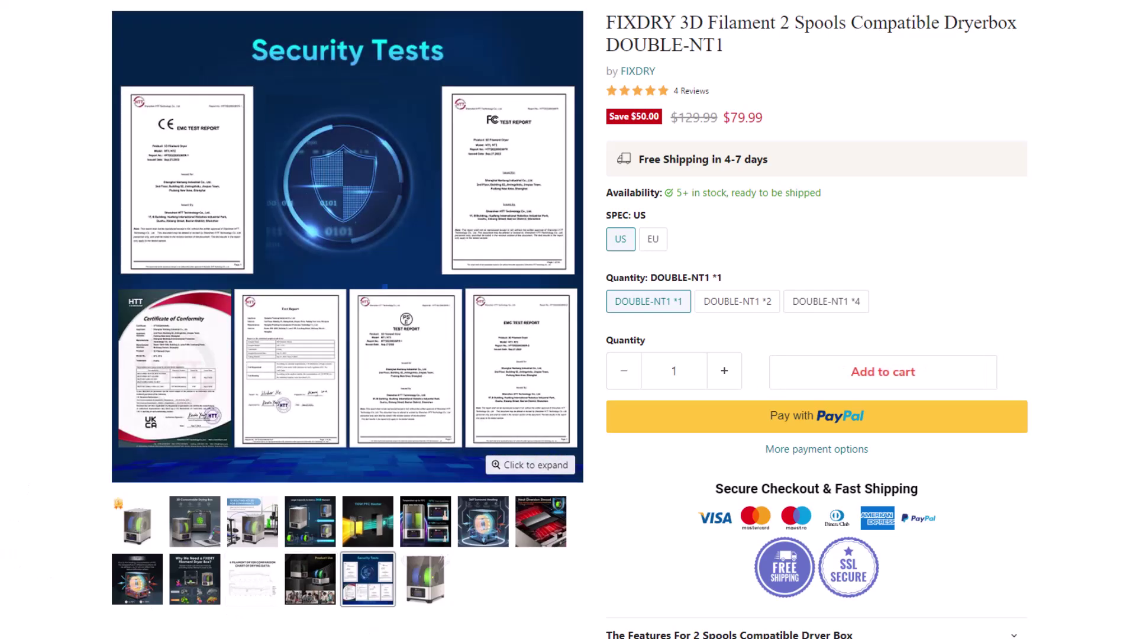
# View the final dryer box photo in the product gallery.
pyautogui.click(427, 599)
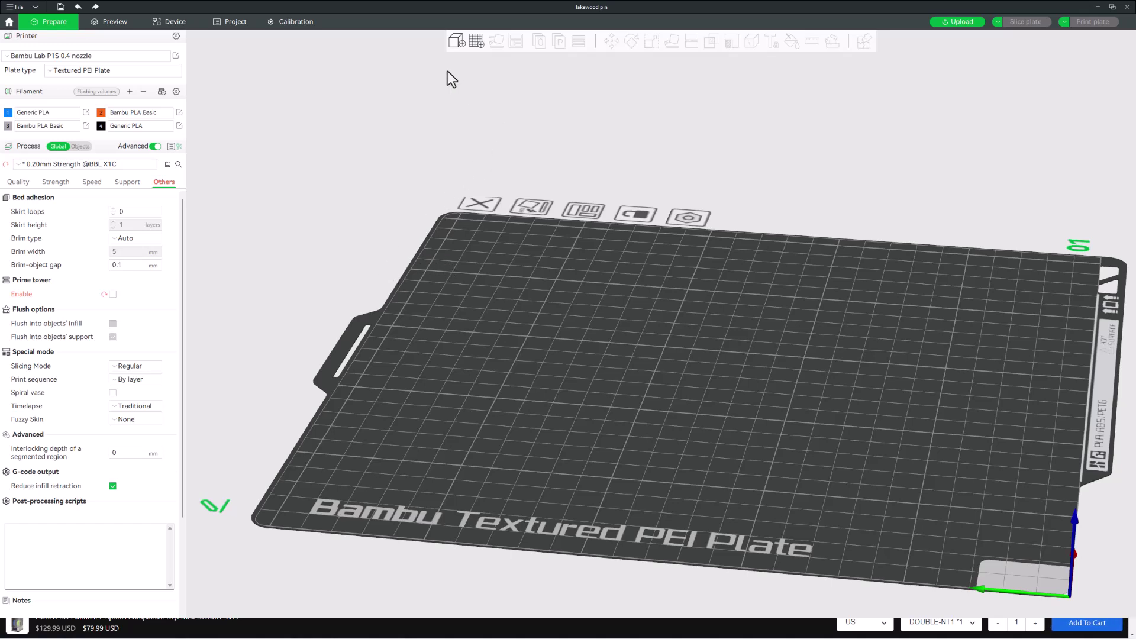
# Import pisgah bug v2.stl onto the plate and orbit around the loaded model.
pyautogui.click(455, 46)
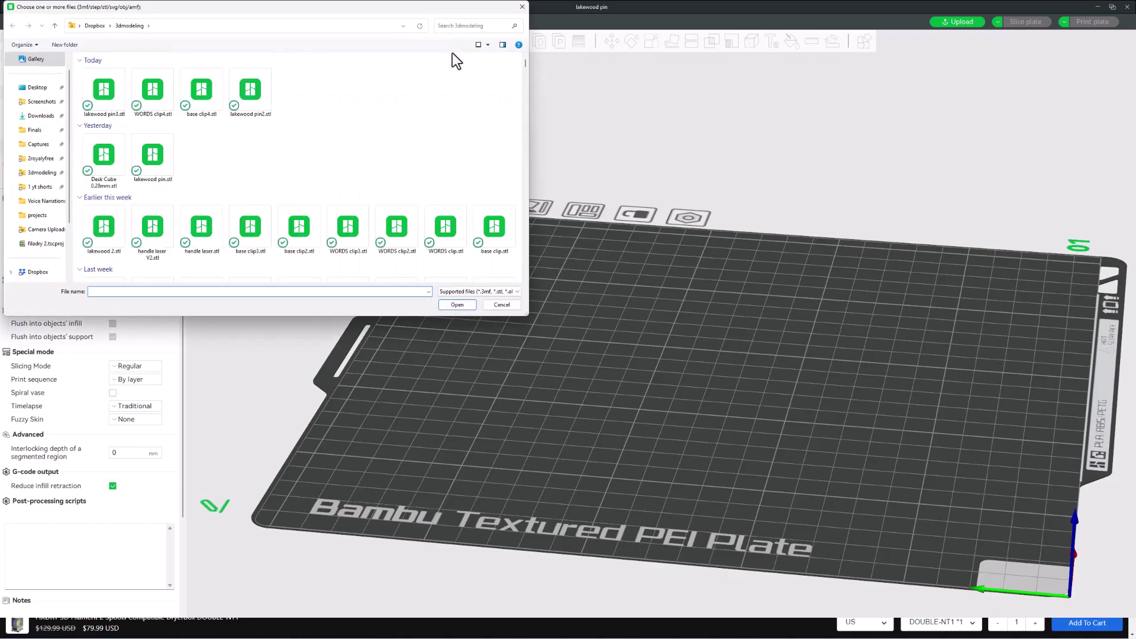
pyautogui.click(151, 89)
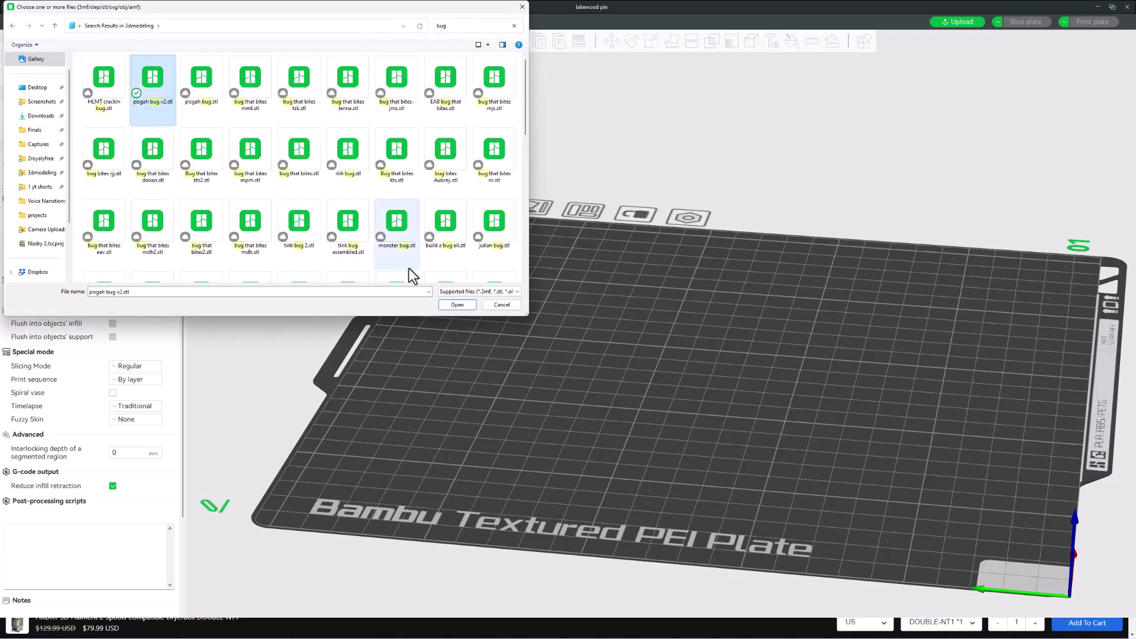
pyautogui.click(457, 305)
pyautogui.moveTo(766, 489); pyautogui.dragTo(703, 500)
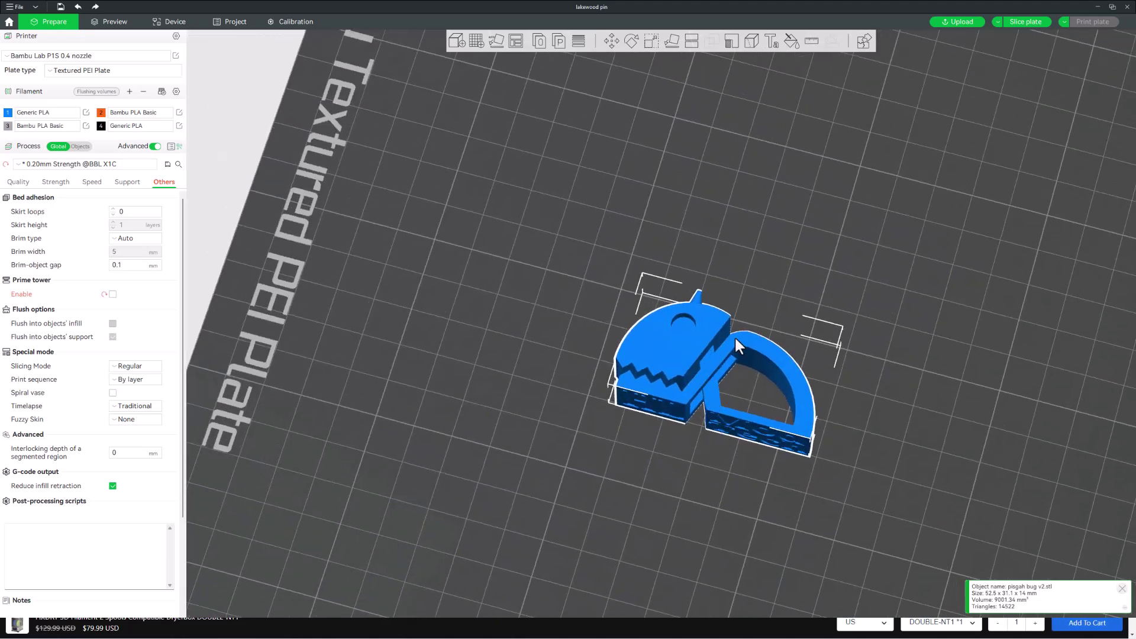
pyautogui.moveTo(674, 409); pyautogui.dragTo(695, 386)
pyautogui.moveTo(654, 444)
pyautogui.mouseDown()
pyautogui.moveTo(676, 456)
pyautogui.moveTo(666, 436)
pyautogui.mouseUp()
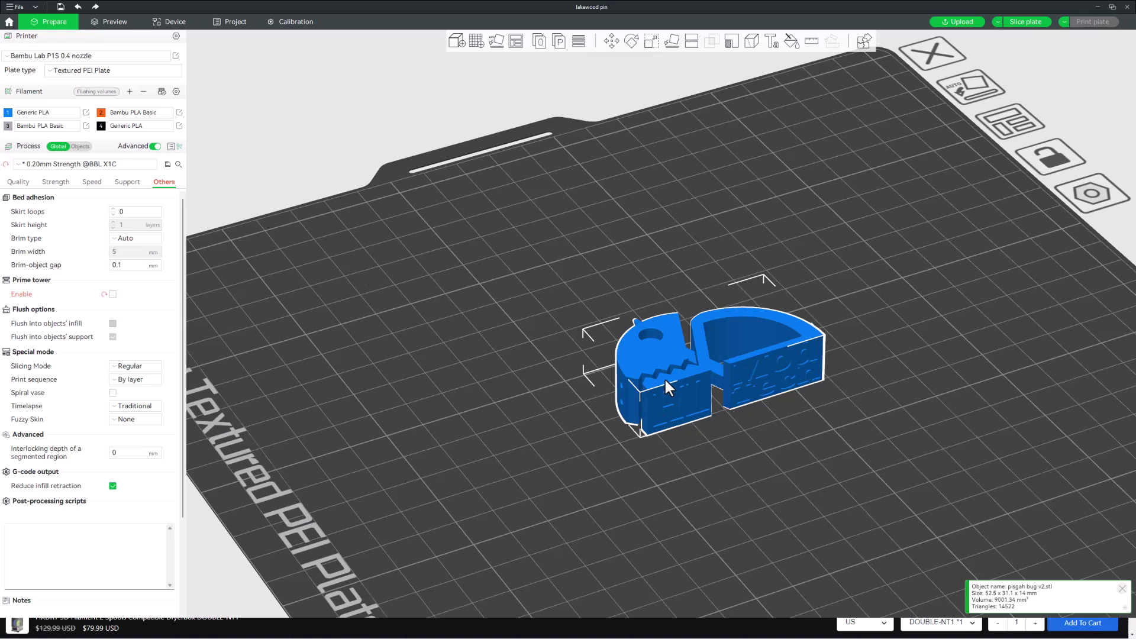
# Update the filament selection through Add/Remove filaments in the filament 1 preset list.
pyautogui.click(34, 111)
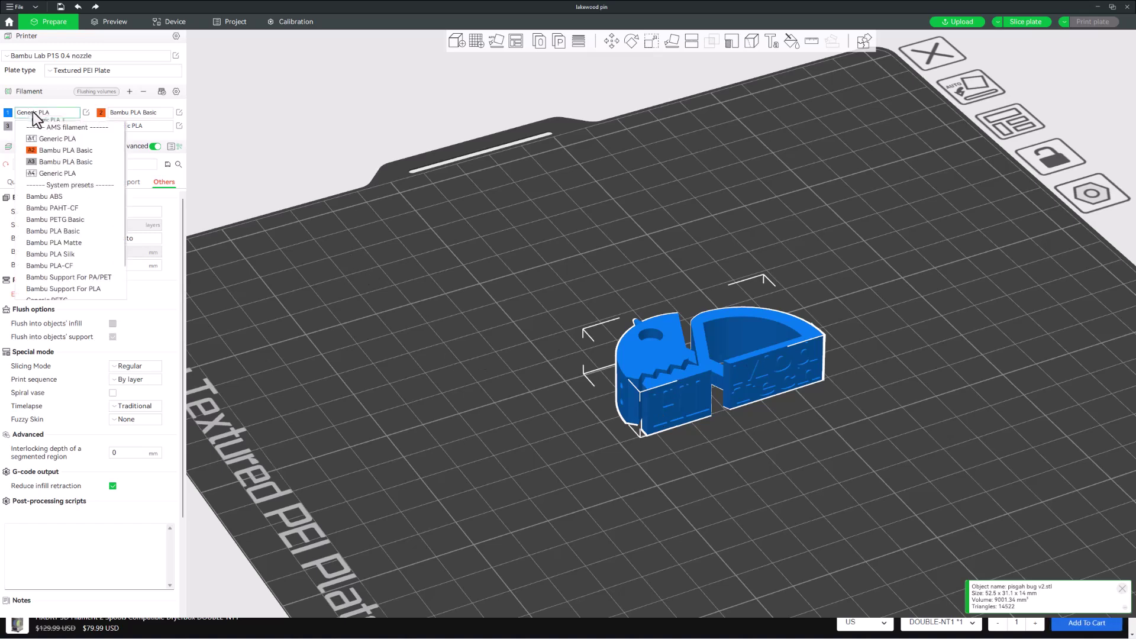
pyautogui.scroll(-2, 51, 285)
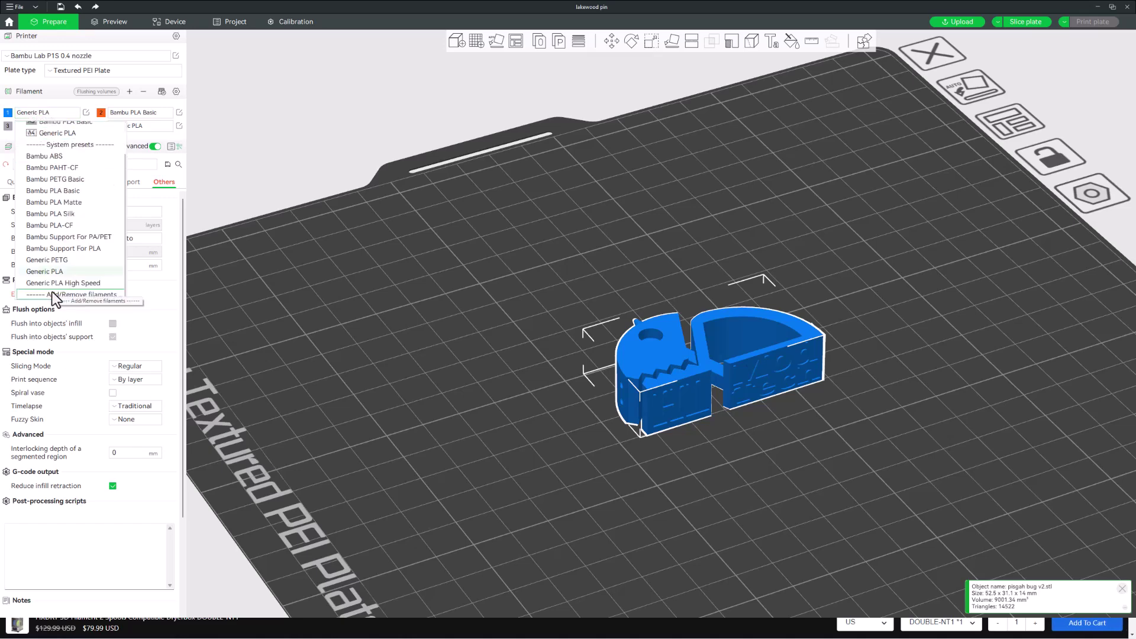
pyautogui.click(51, 293)
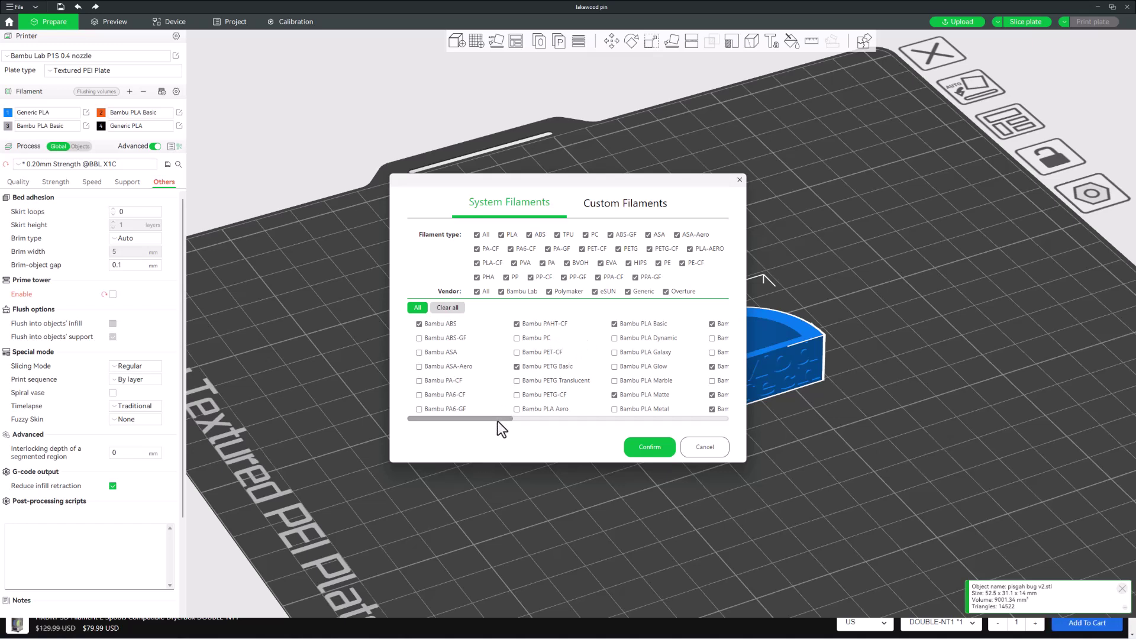
pyautogui.moveTo(498, 422); pyautogui.dragTo(634, 396)
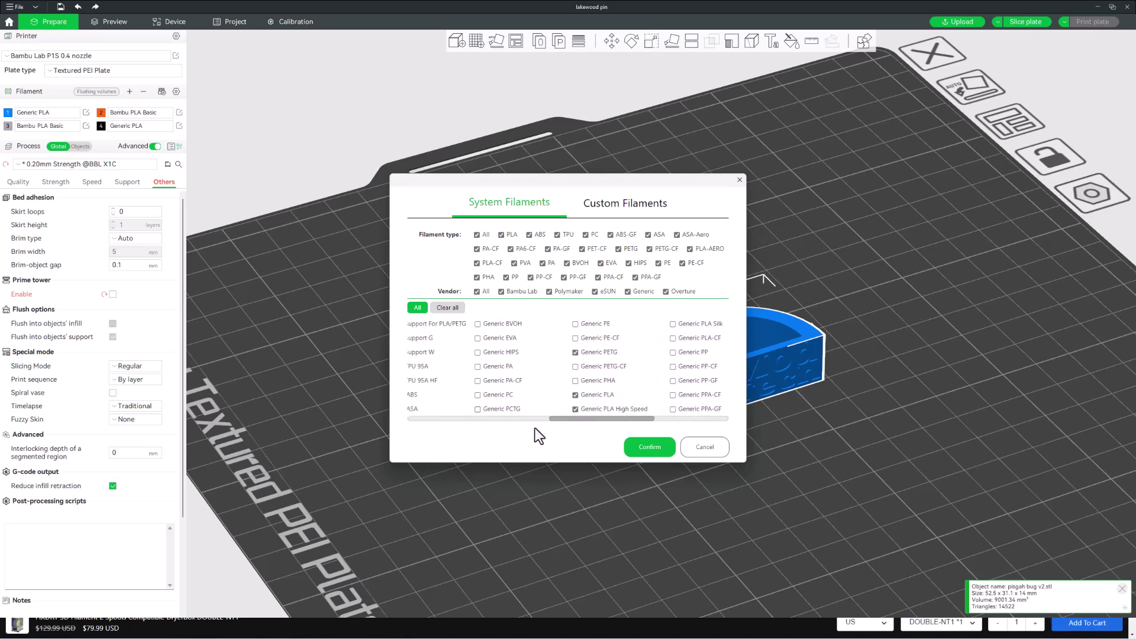
pyautogui.moveTo(574, 420); pyautogui.dragTo(545, 416)
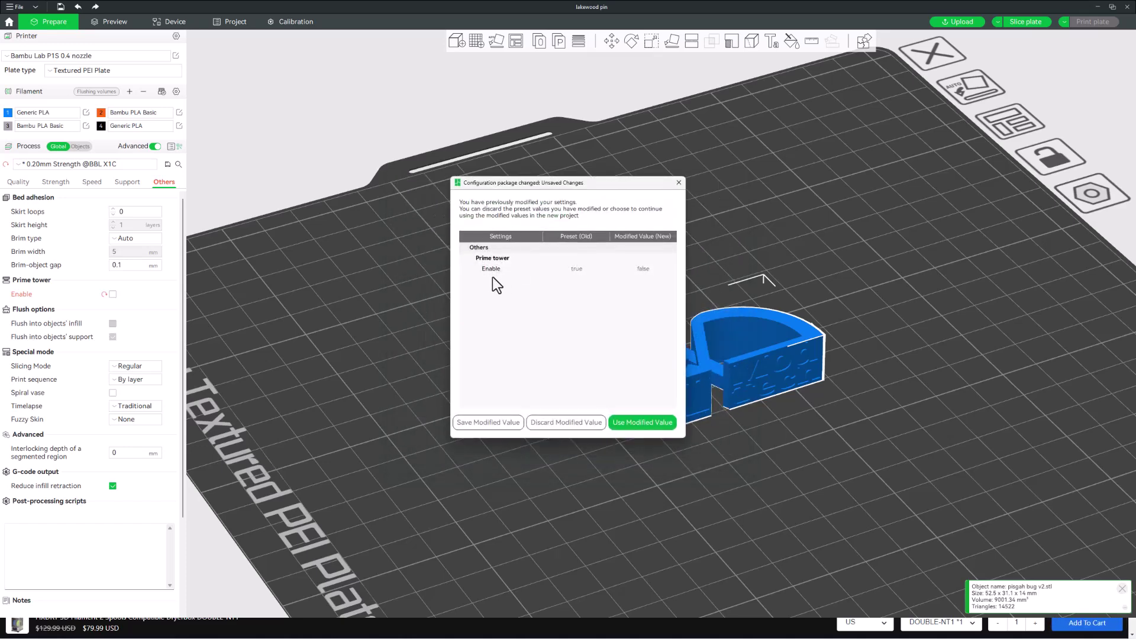
pyautogui.click(563, 421)
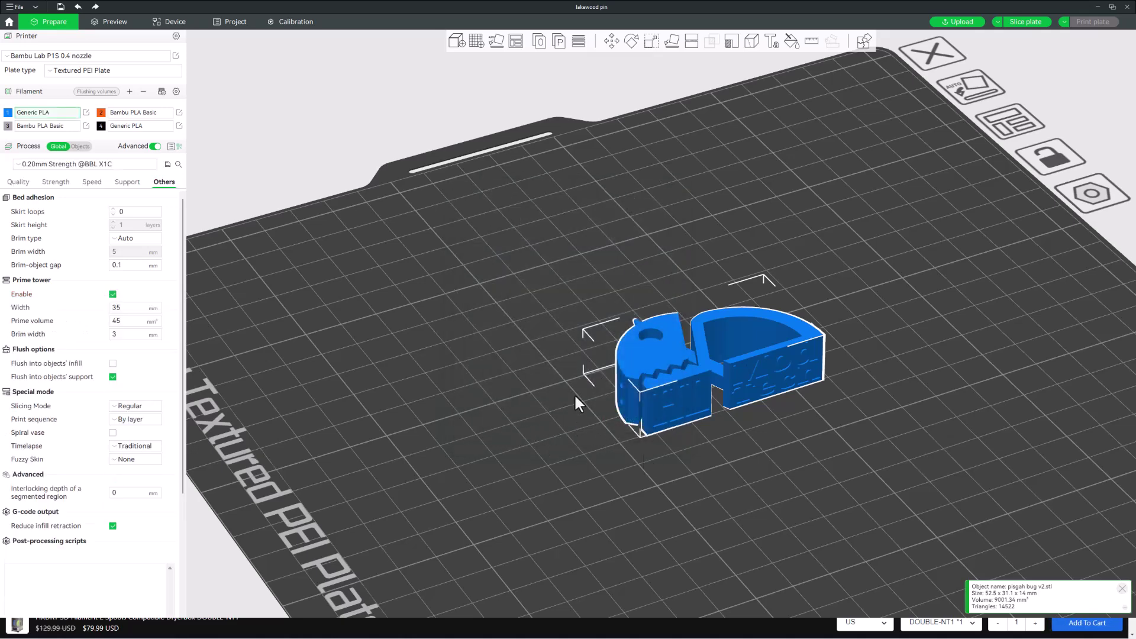
pyautogui.click(23, 114)
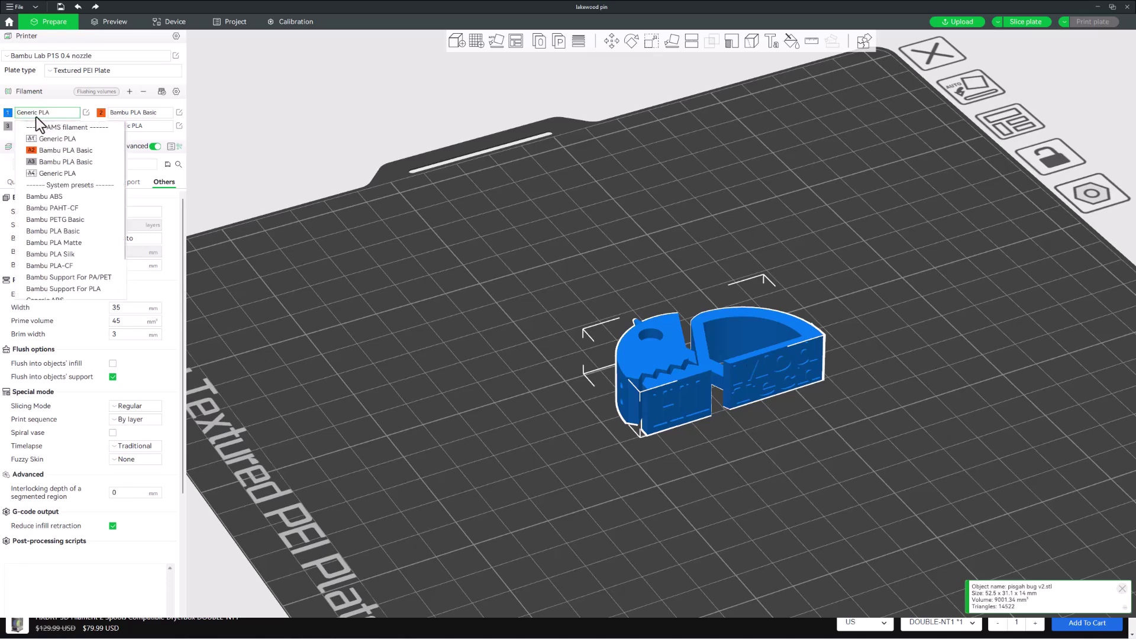
pyautogui.scroll(-2, 62, 223)
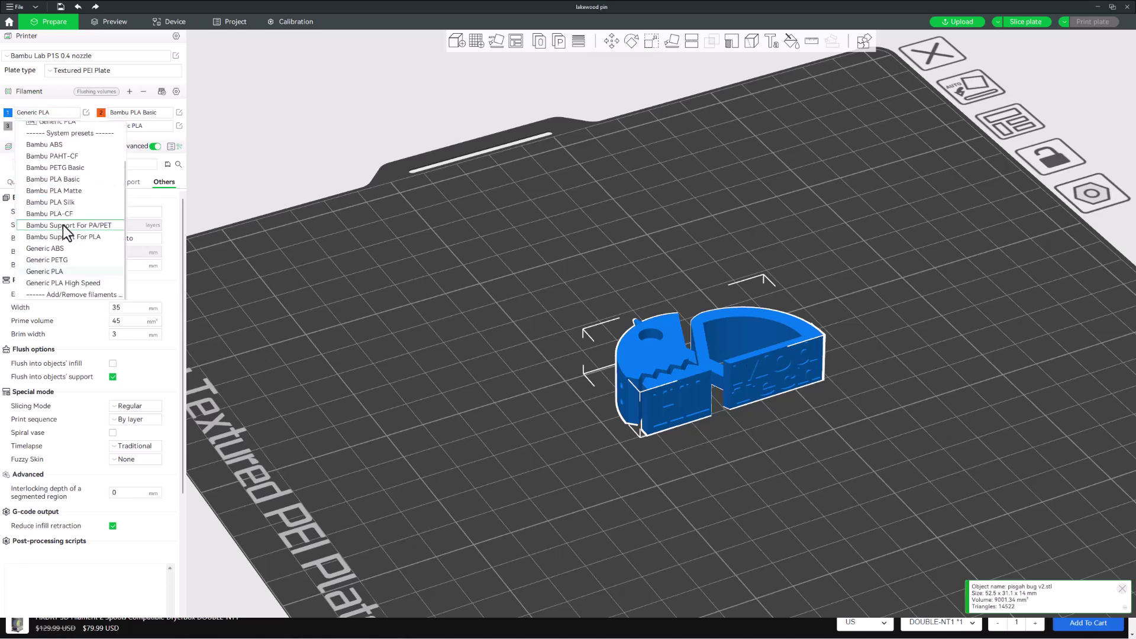
pyautogui.click(66, 248)
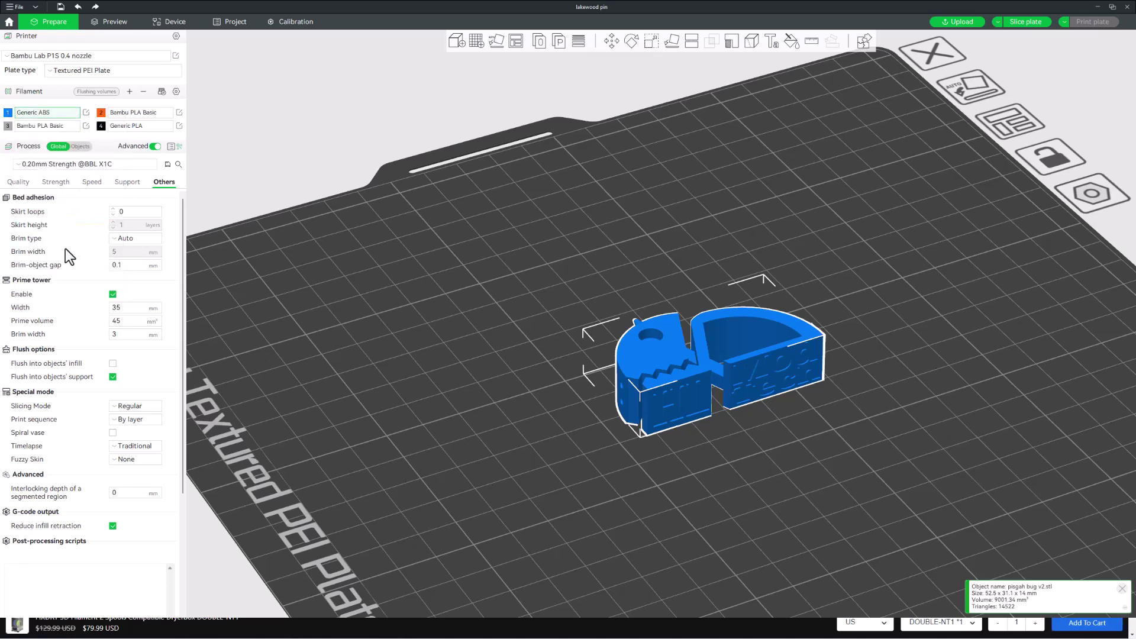
pyautogui.click(84, 164)
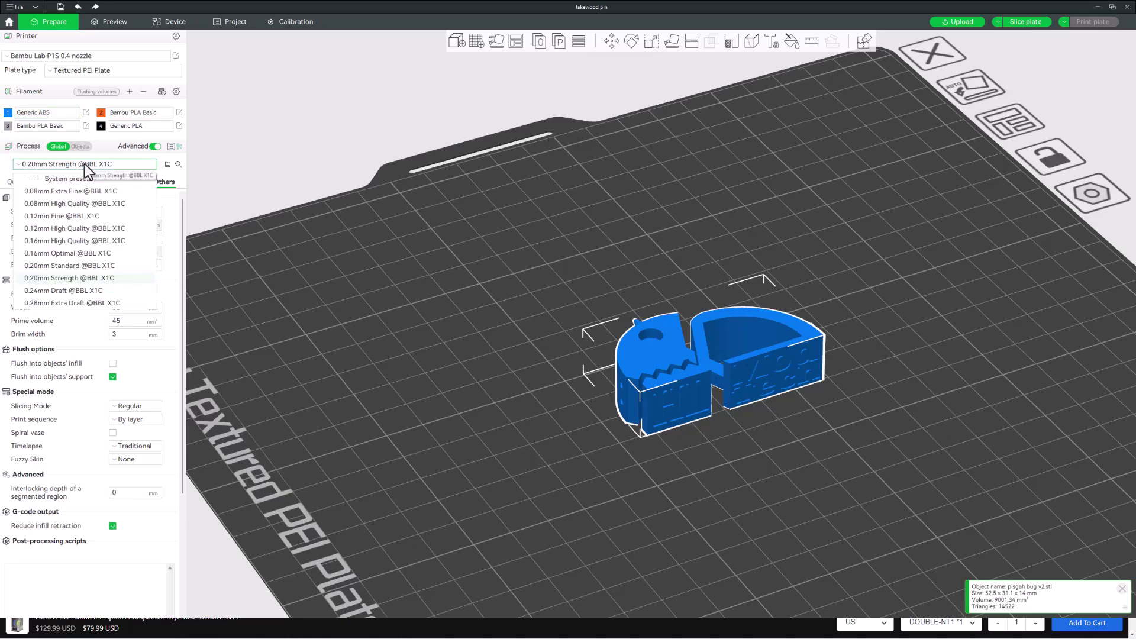
pyautogui.click(58, 266)
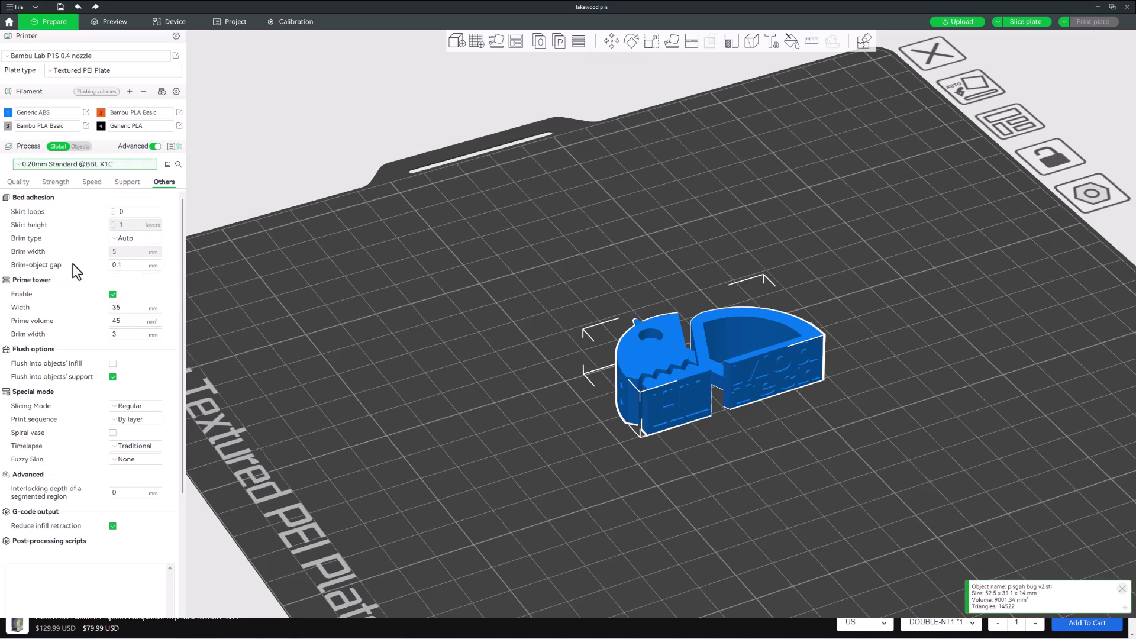
pyautogui.moveTo(210, 282); pyautogui.dragTo(608, 336)
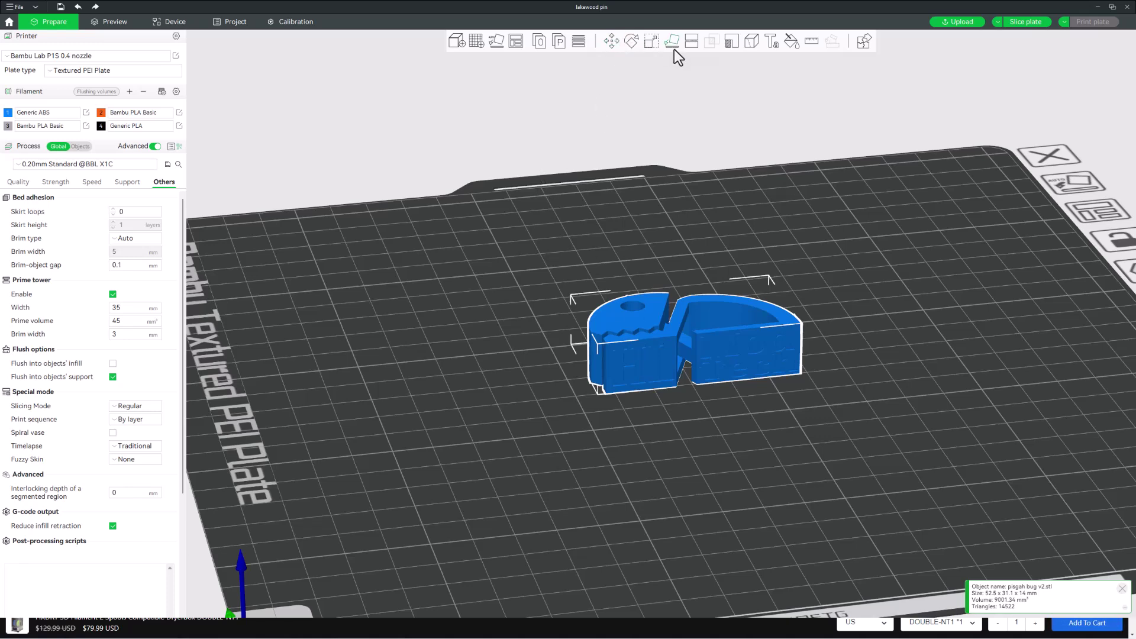
# Scale the bug model to 45 mm wide (85.71%) and disable the prime tower.
pyautogui.click(652, 41)
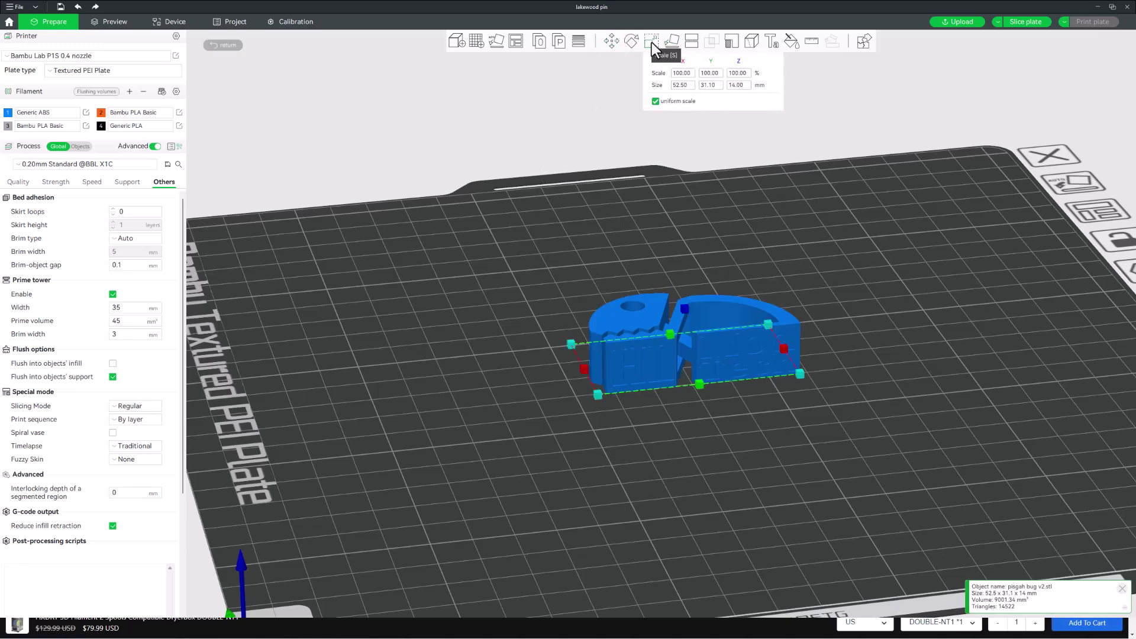
pyautogui.click(687, 85)
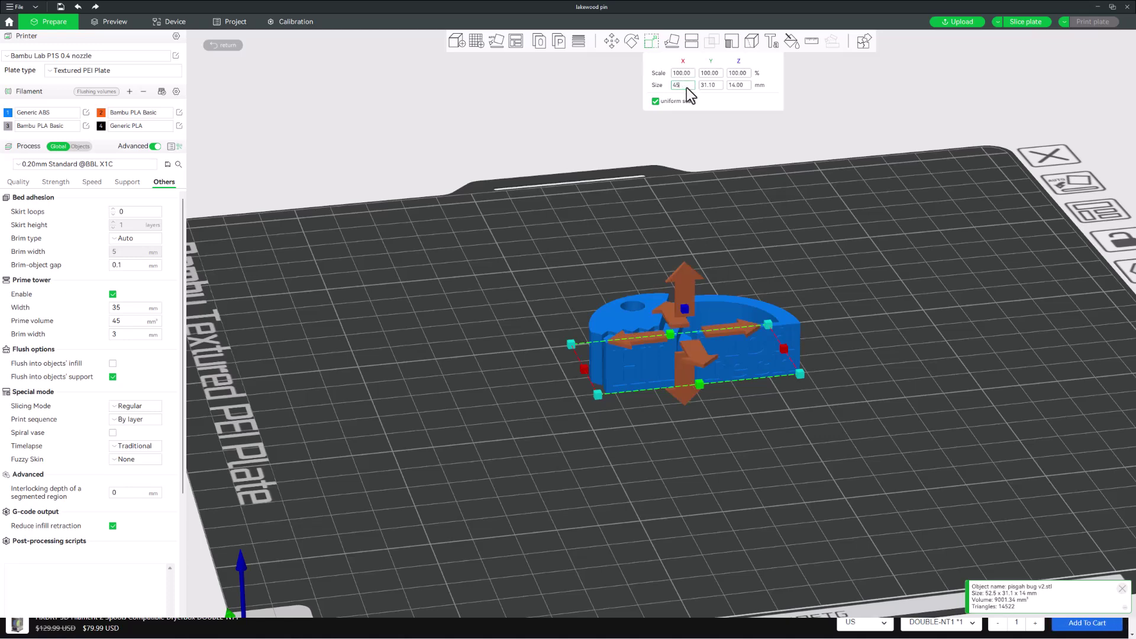
pyautogui.press('Return')
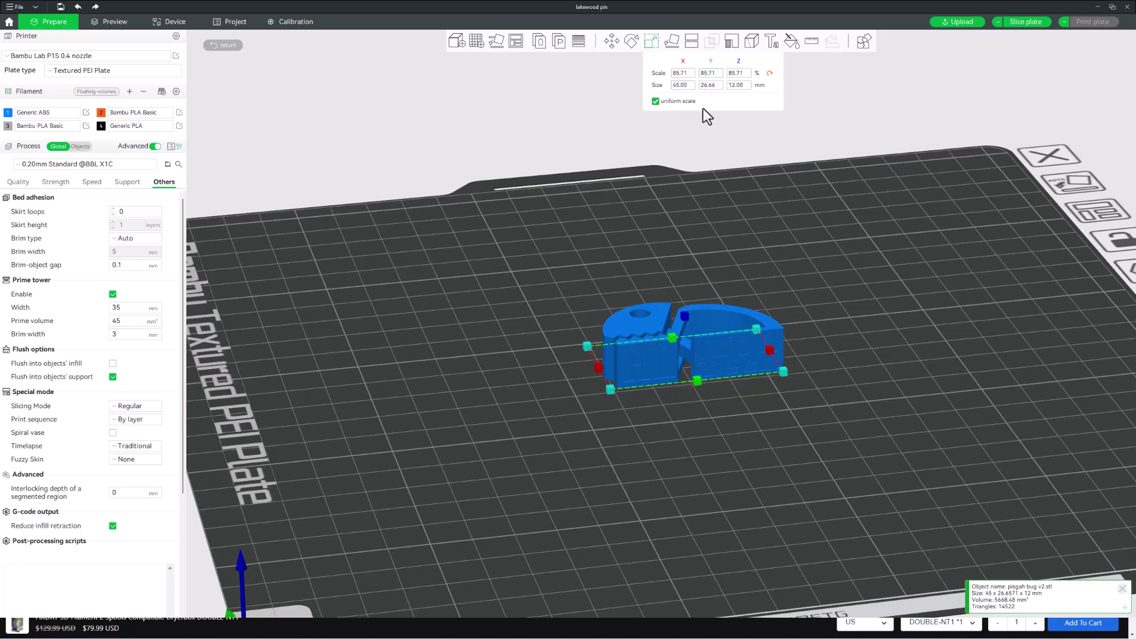
pyautogui.click(114, 294)
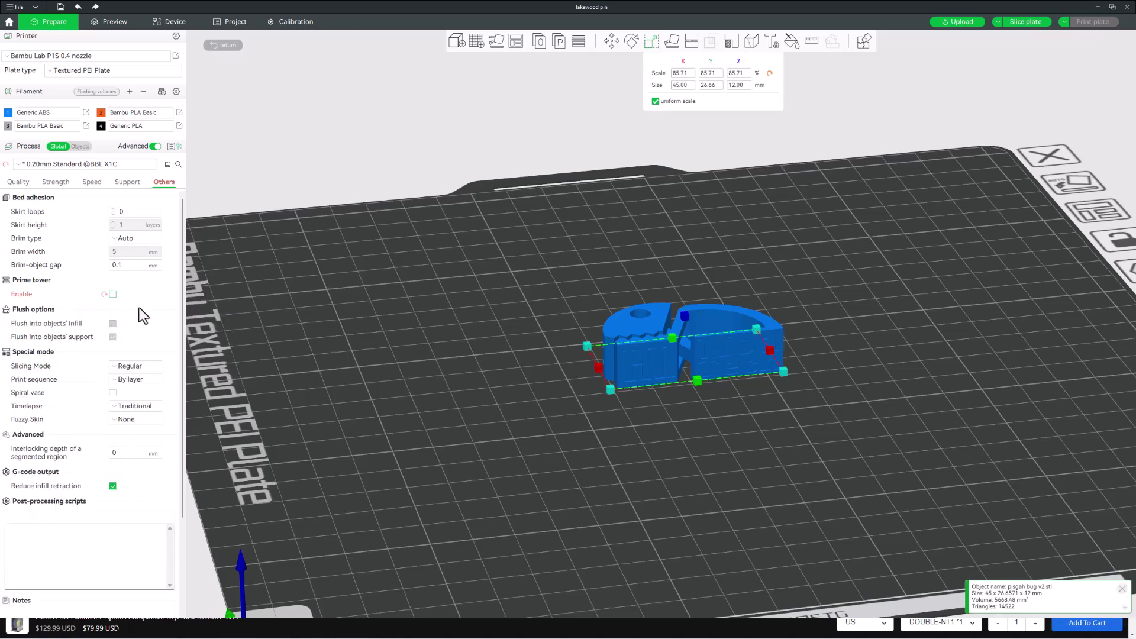
# Slice the plate, then select the first AMS slot on the printer's Device page.
pyautogui.click(1024, 23)
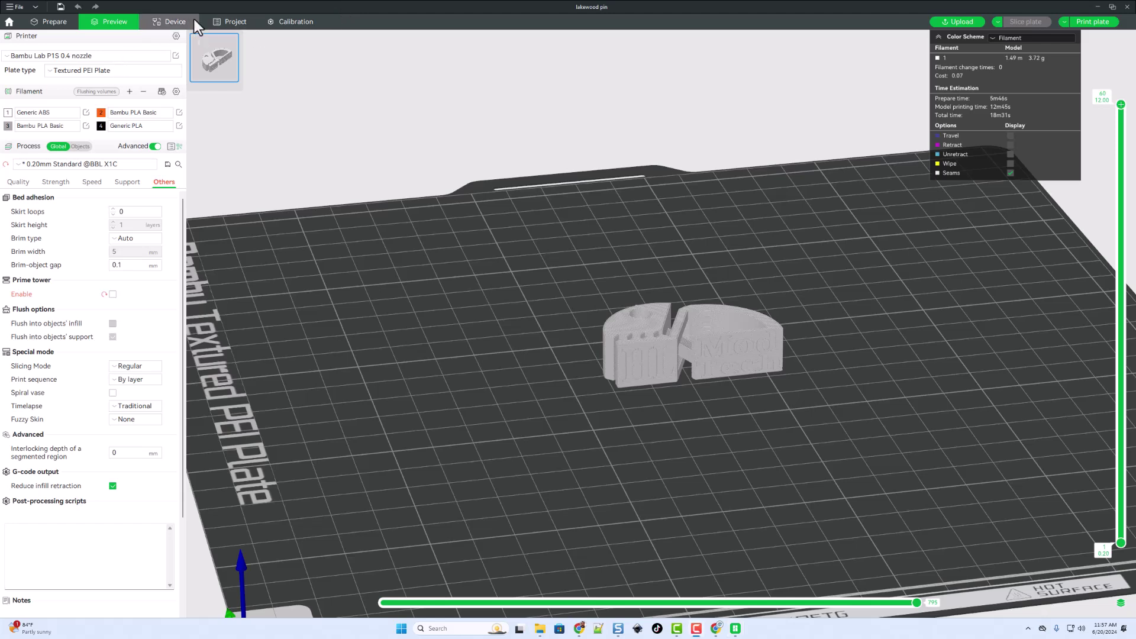
pyautogui.click(173, 23)
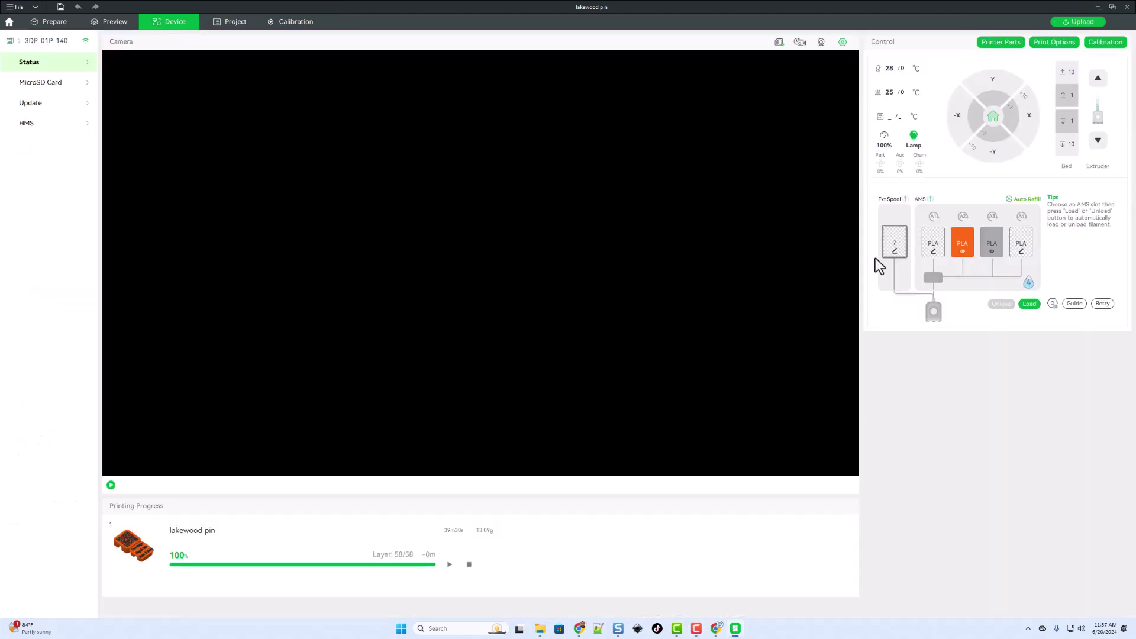
pyautogui.click(935, 249)
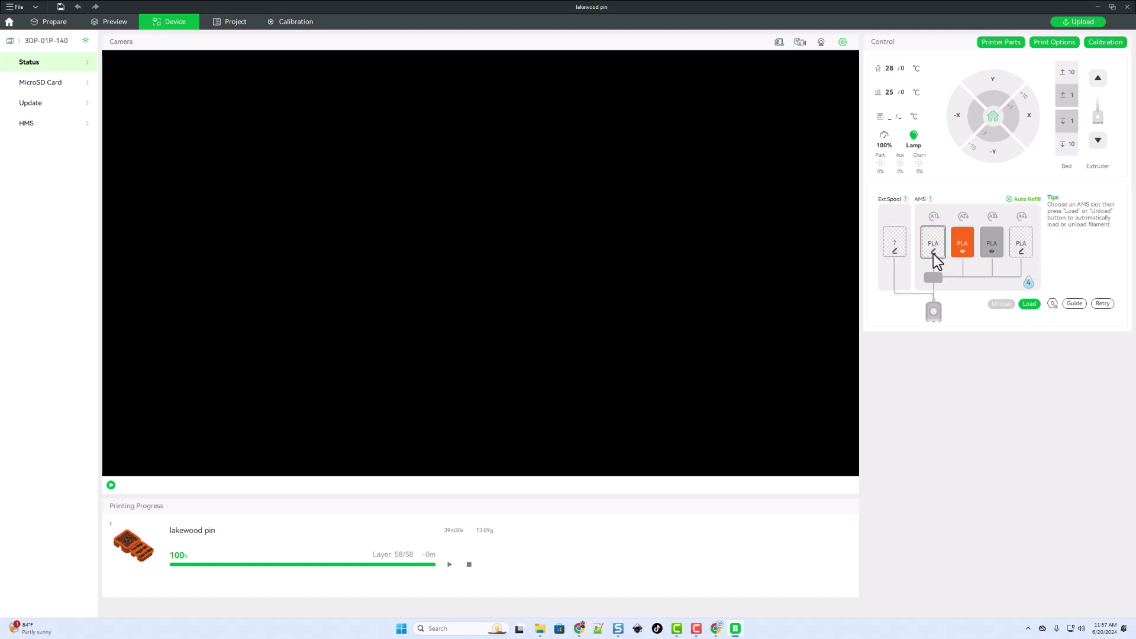
pyautogui.click(932, 253)
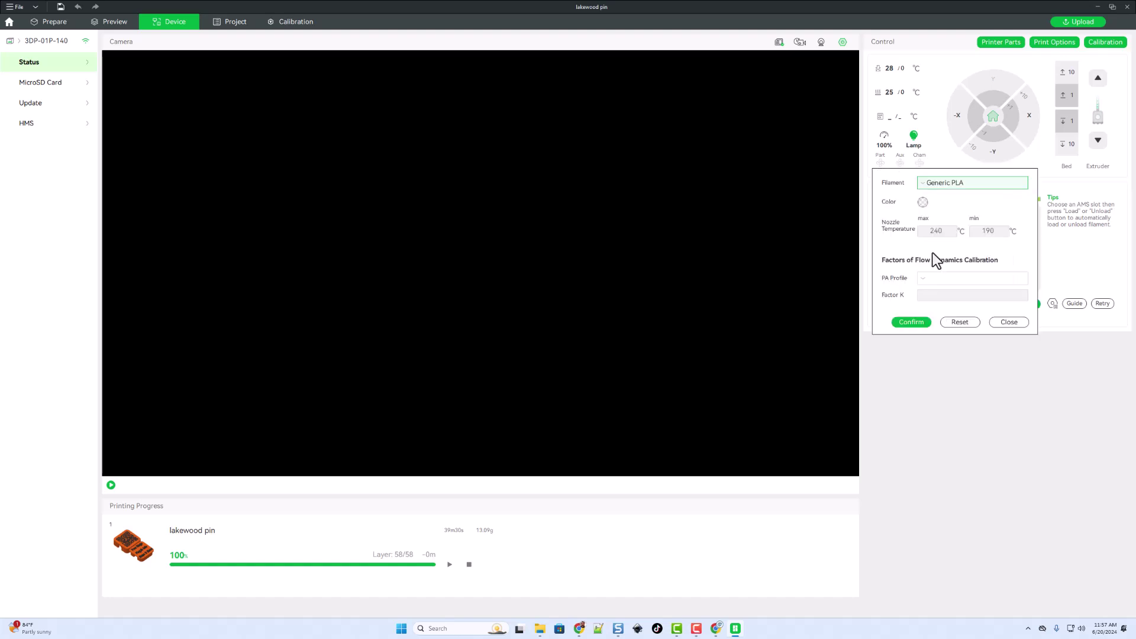
# Assign Generic ABS in white to the first AMS slot.
pyautogui.click(956, 185)
pyautogui.scroll(-5, 947, 296)
pyautogui.scroll(-10, 944, 303)
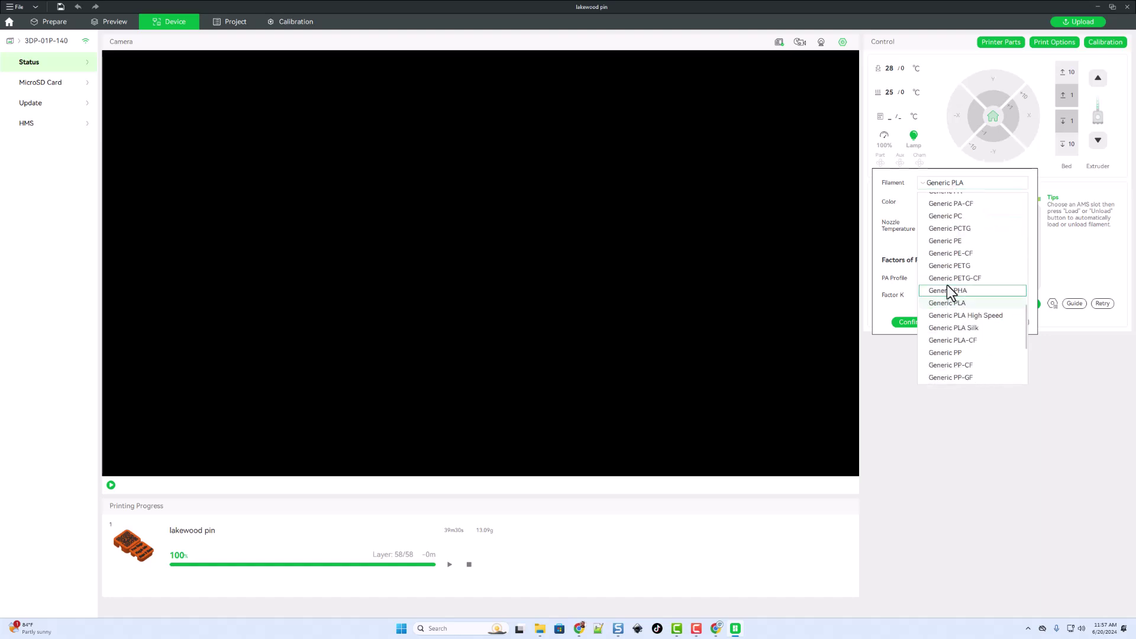
pyautogui.scroll(5, 953, 237)
pyautogui.click(950, 247)
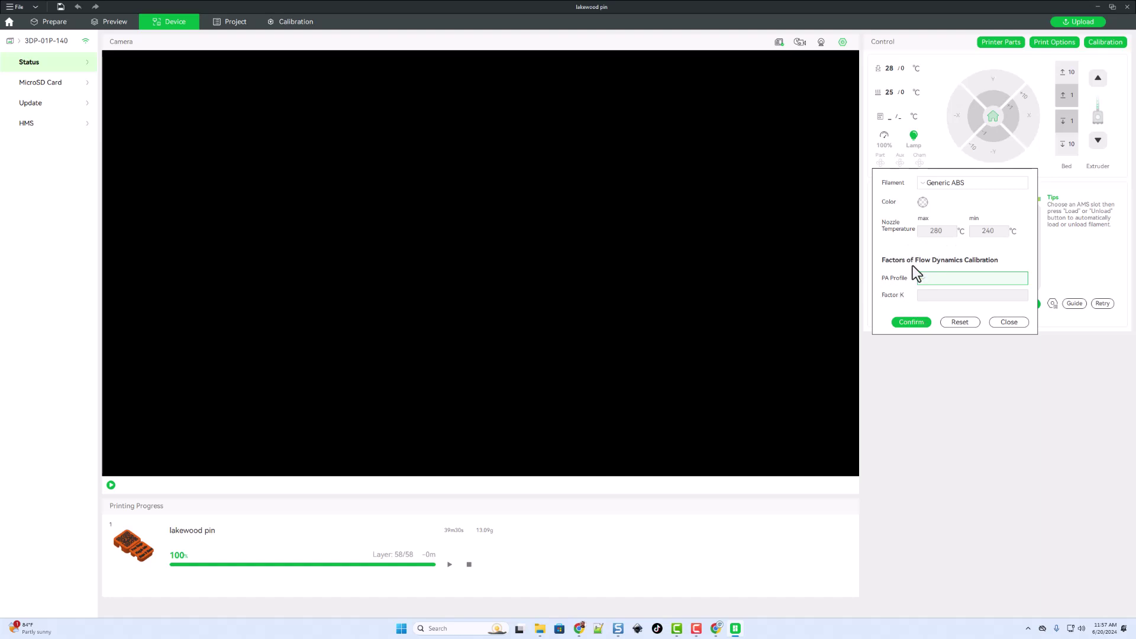
pyautogui.click(923, 202)
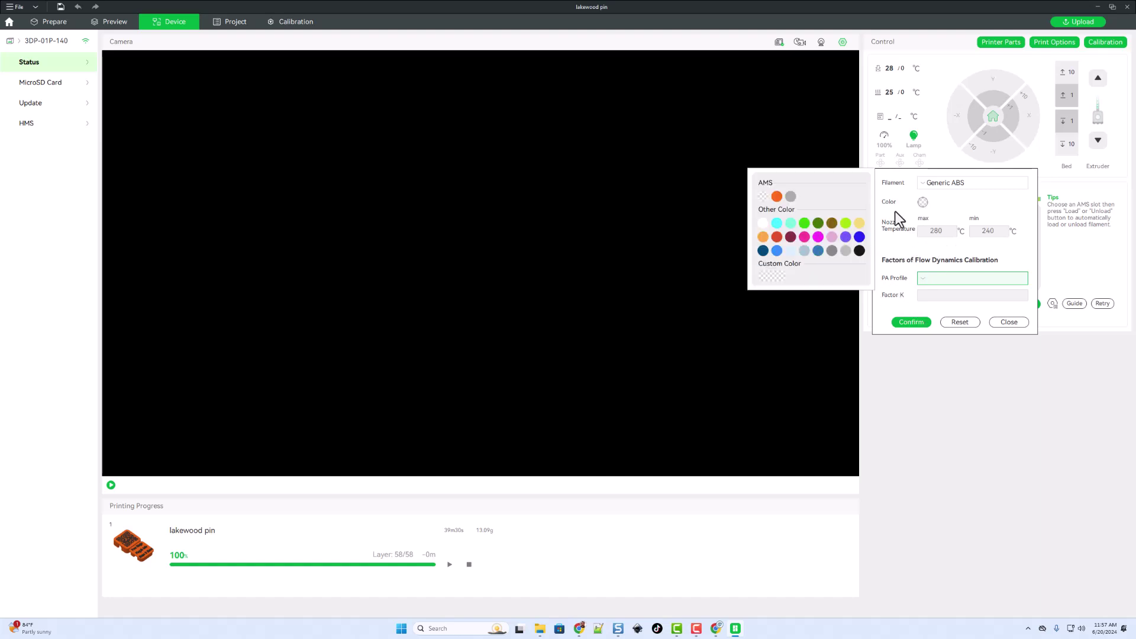
pyautogui.click(763, 223)
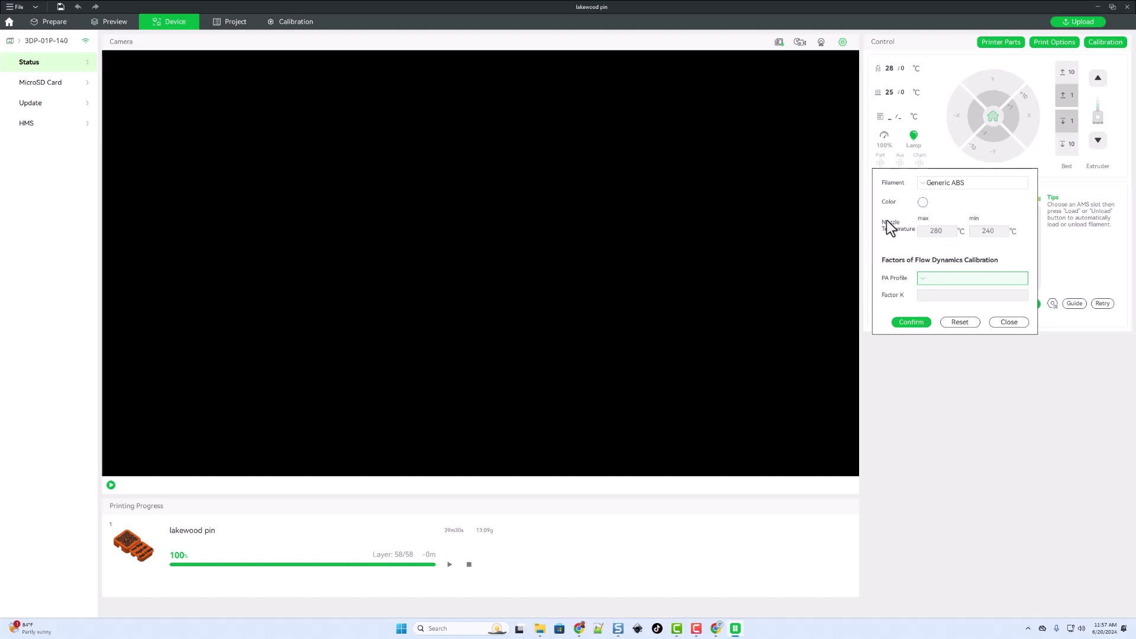
pyautogui.click(911, 323)
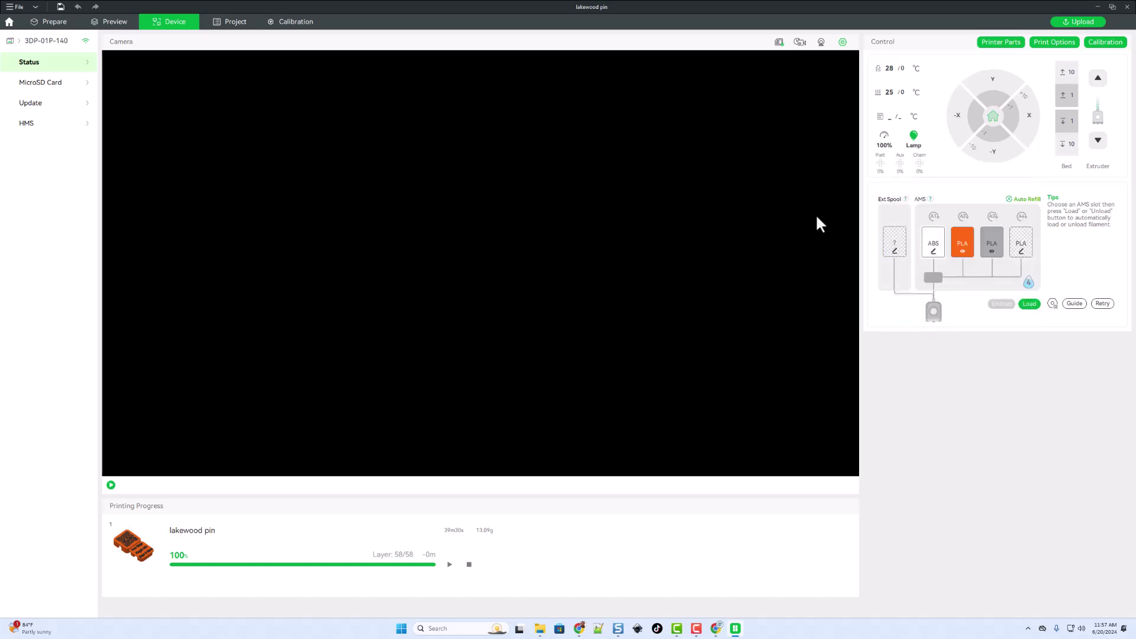
# Send the sliced bug plate as a print job to the P1S from the Prepare tab.
pyautogui.click(50, 24)
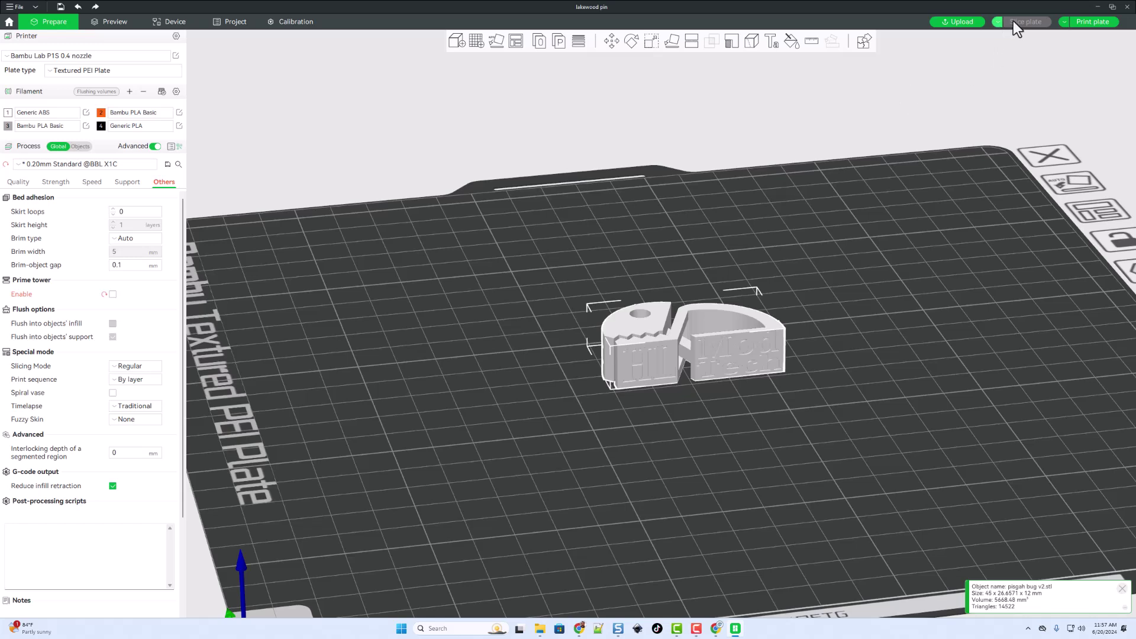
pyautogui.click(1082, 23)
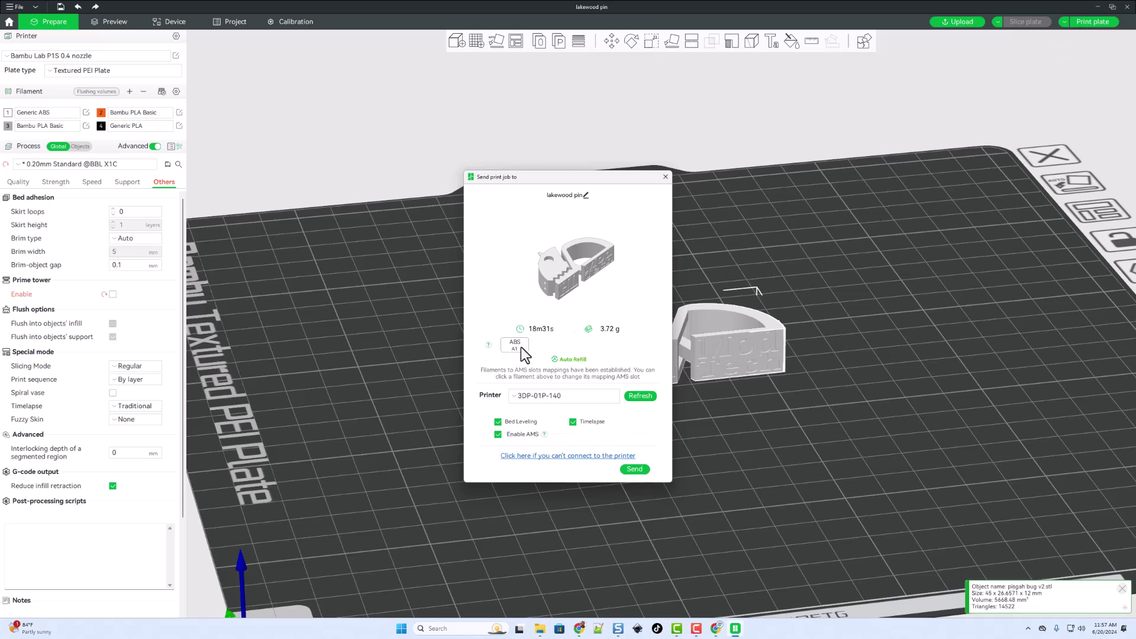
pyautogui.click(638, 470)
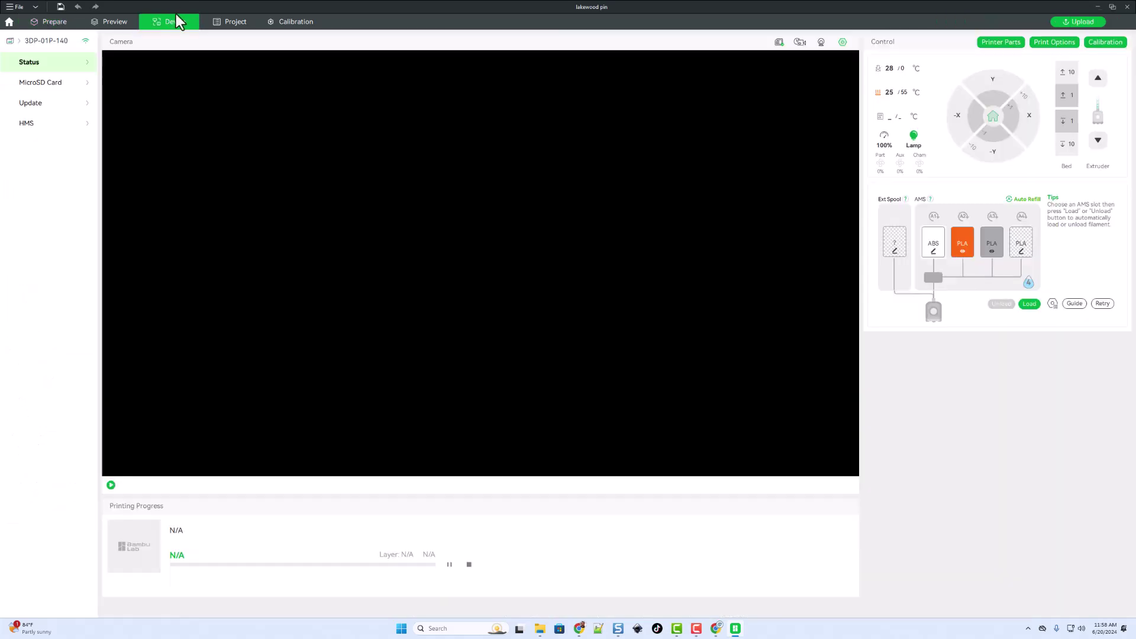
# Start the printer's live camera feed on the Device page.
pyautogui.click(111, 485)
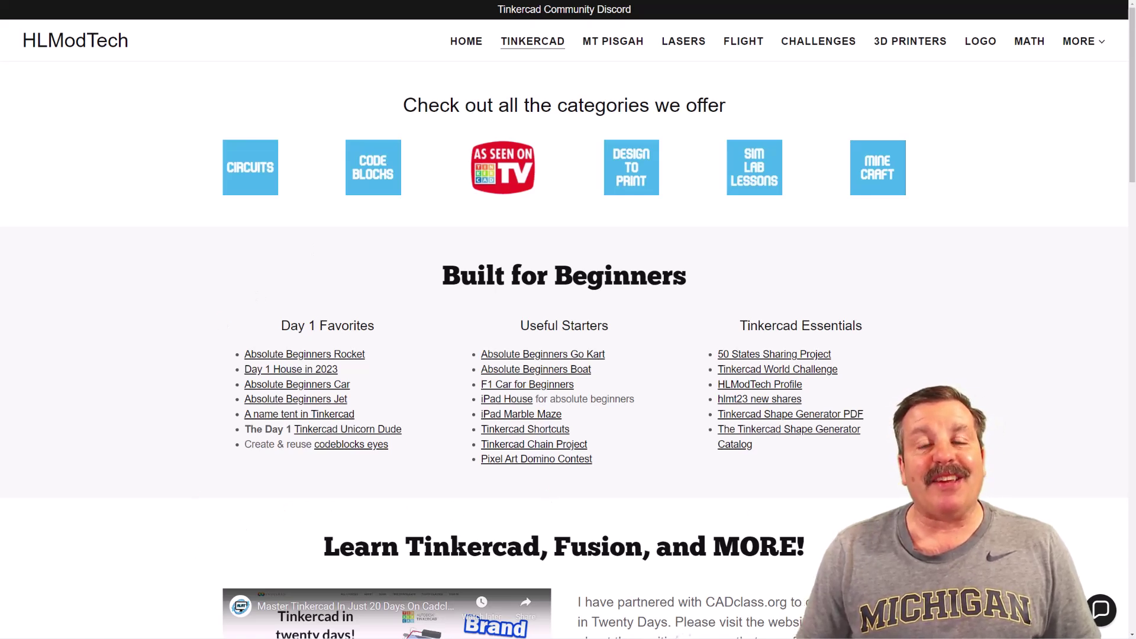
pyautogui.scroll(-3, 917, 510)
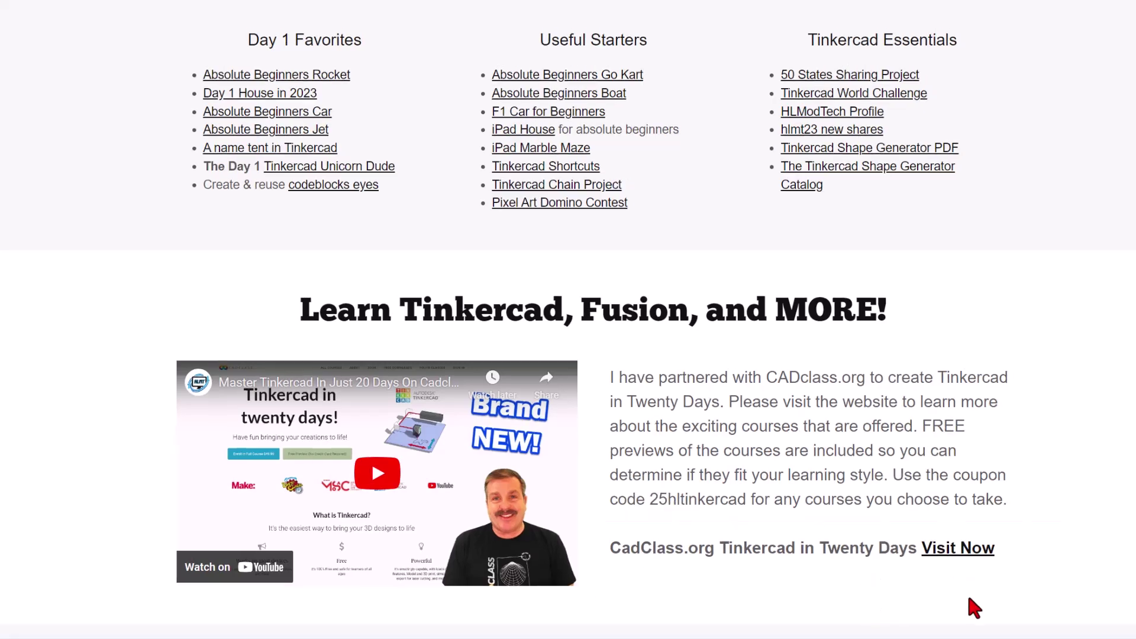
pyautogui.scroll(5, 971, 588)
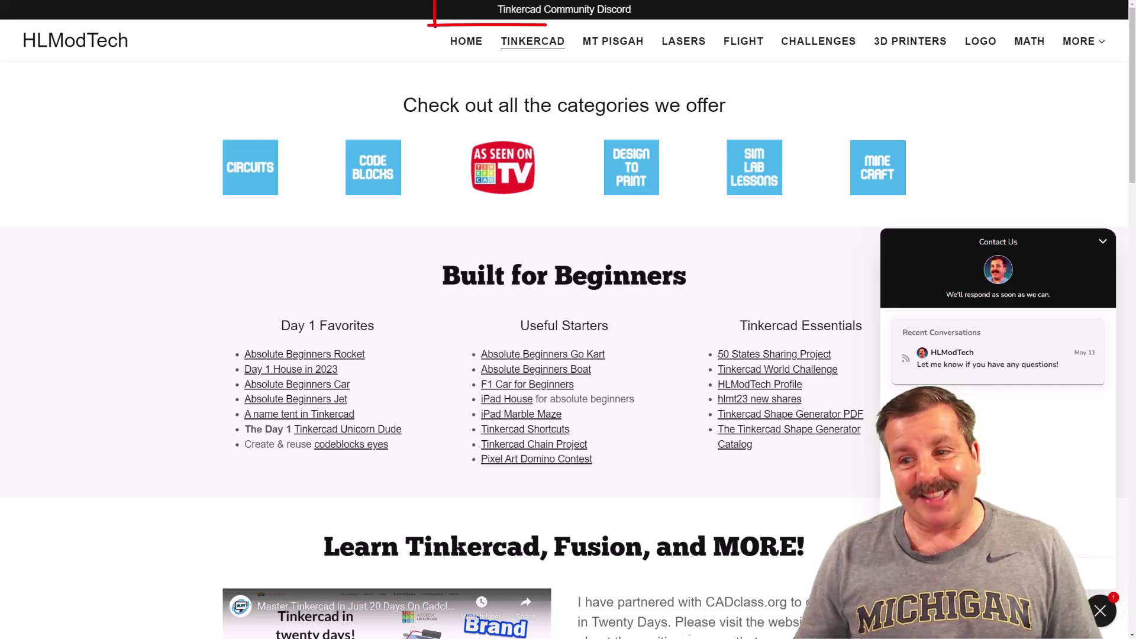
pyautogui.click(1100, 610)
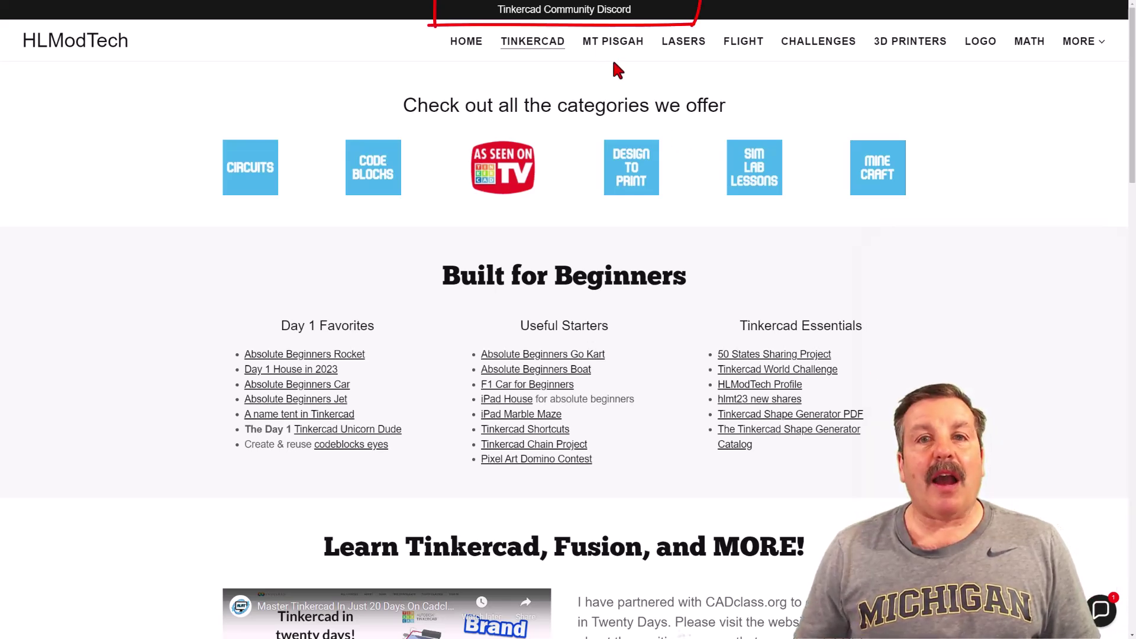
pyautogui.click(550, 15)
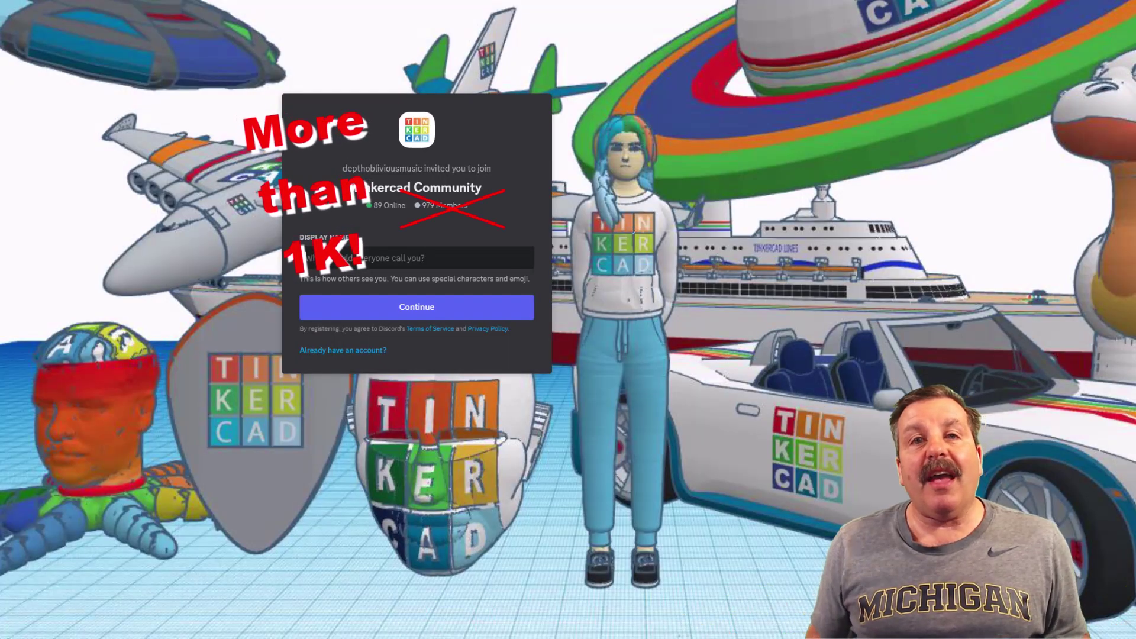